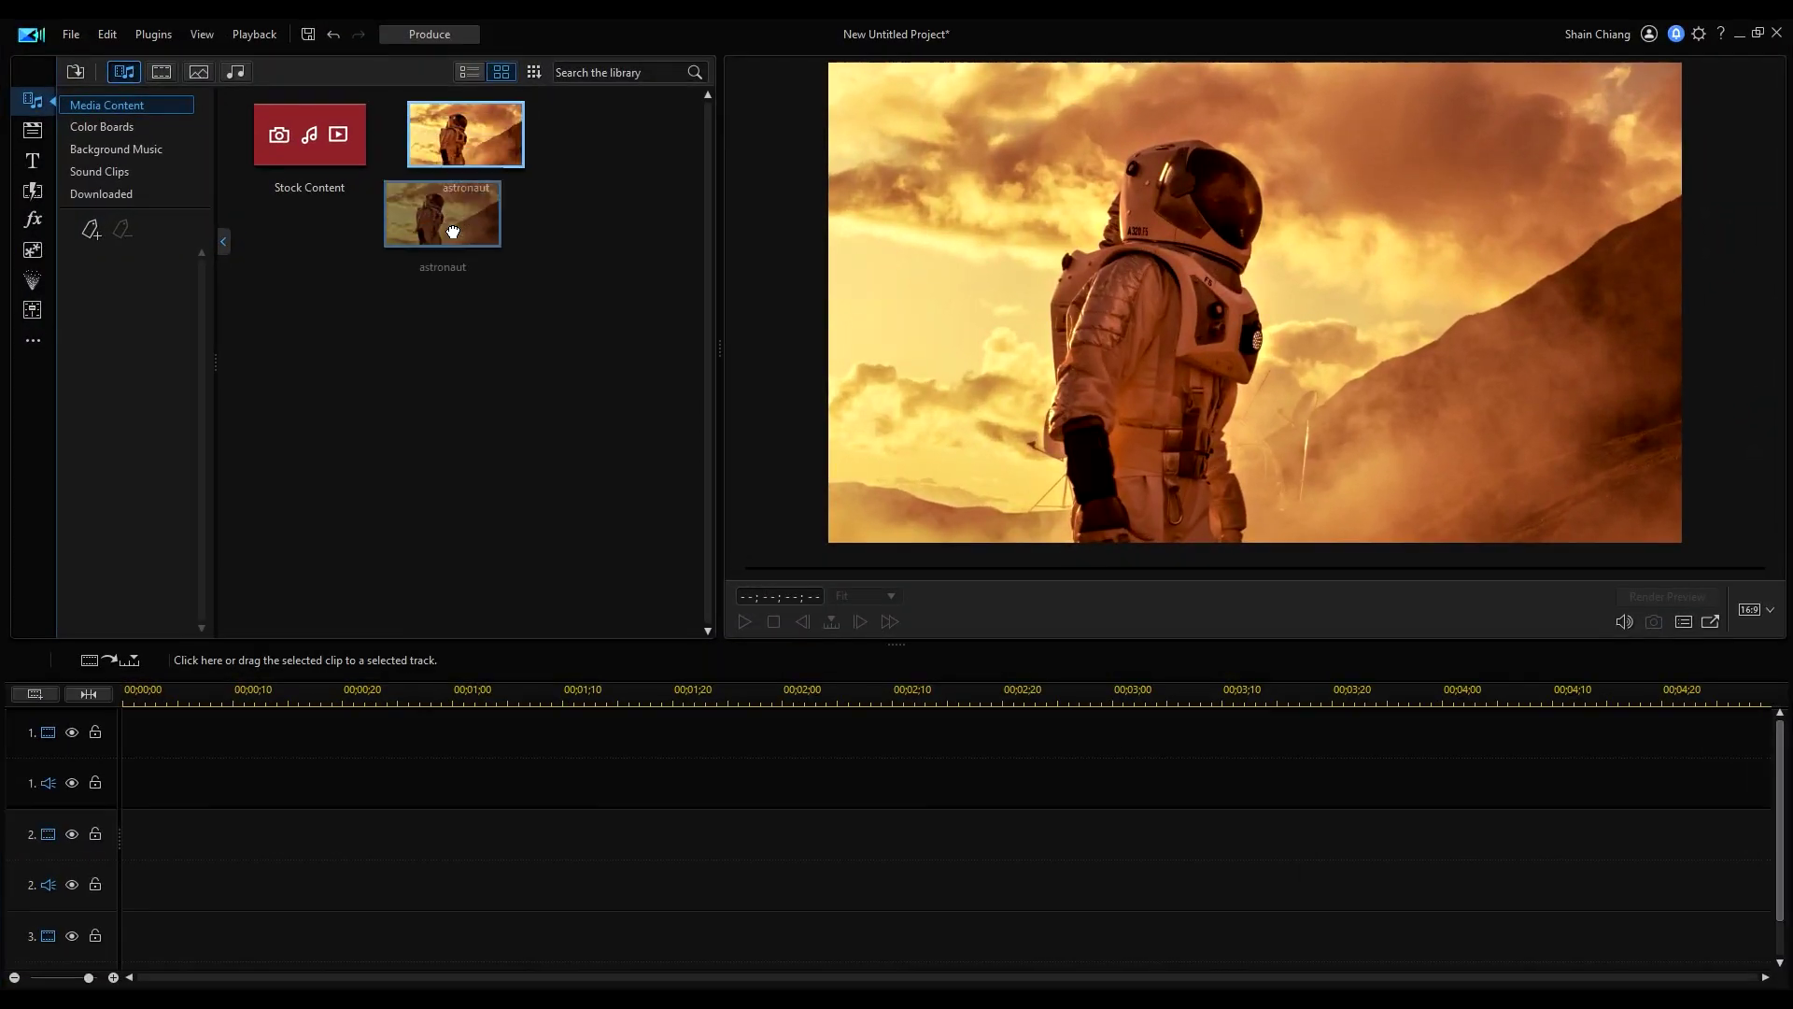
Step: Place the astronaut photo on video track 1, scale it to 1.2, and shift it slightly left
drag(444, 212, 131, 732)
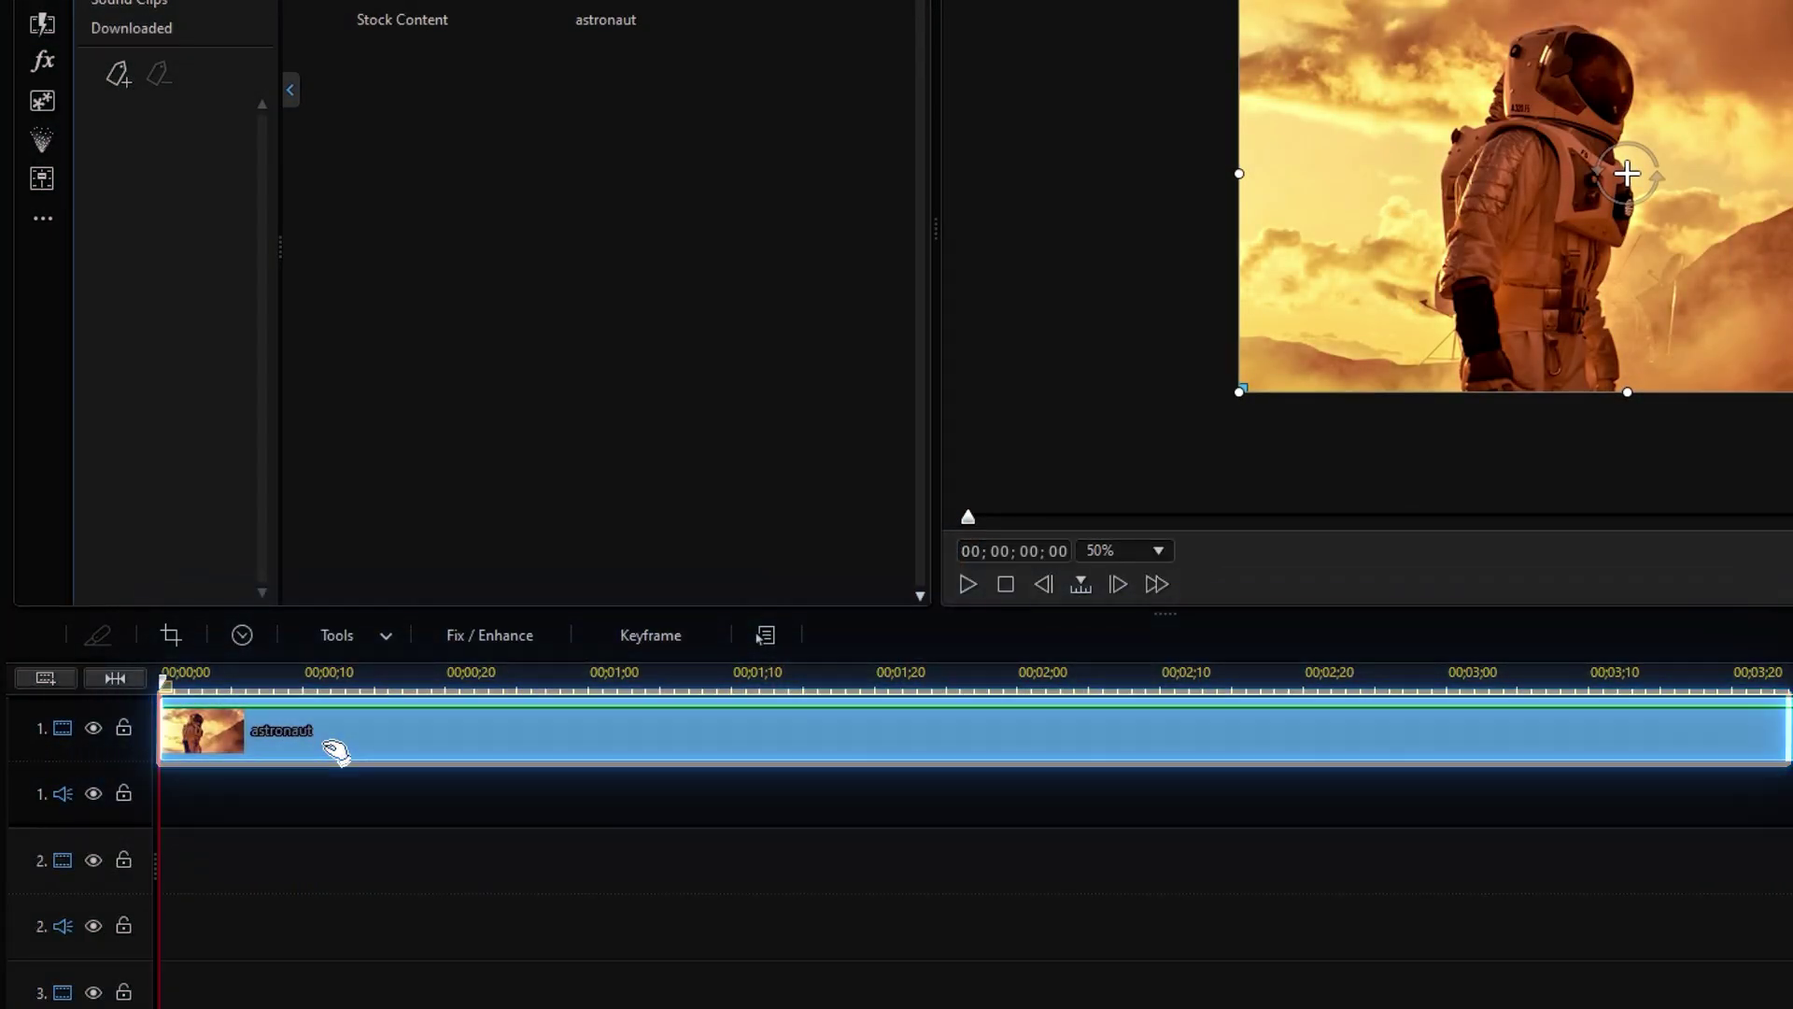
double_click(338, 745)
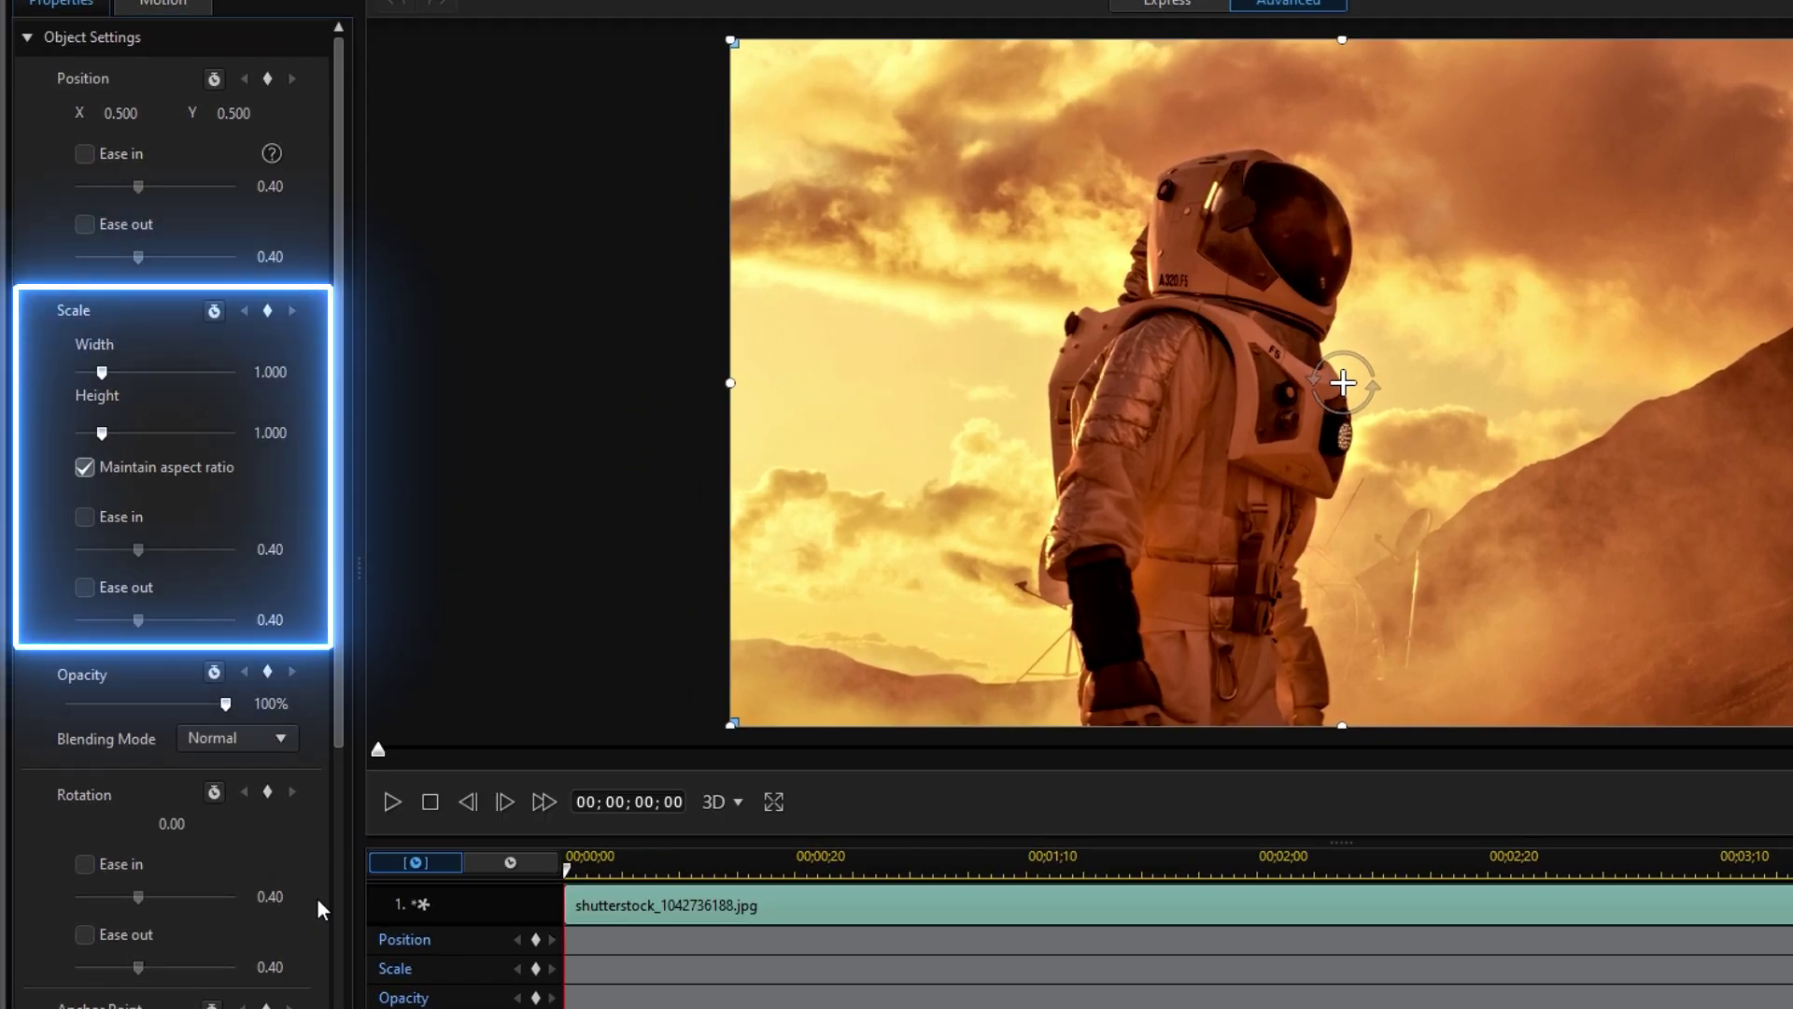
click(207, 350)
text(1.2)
key(Return)
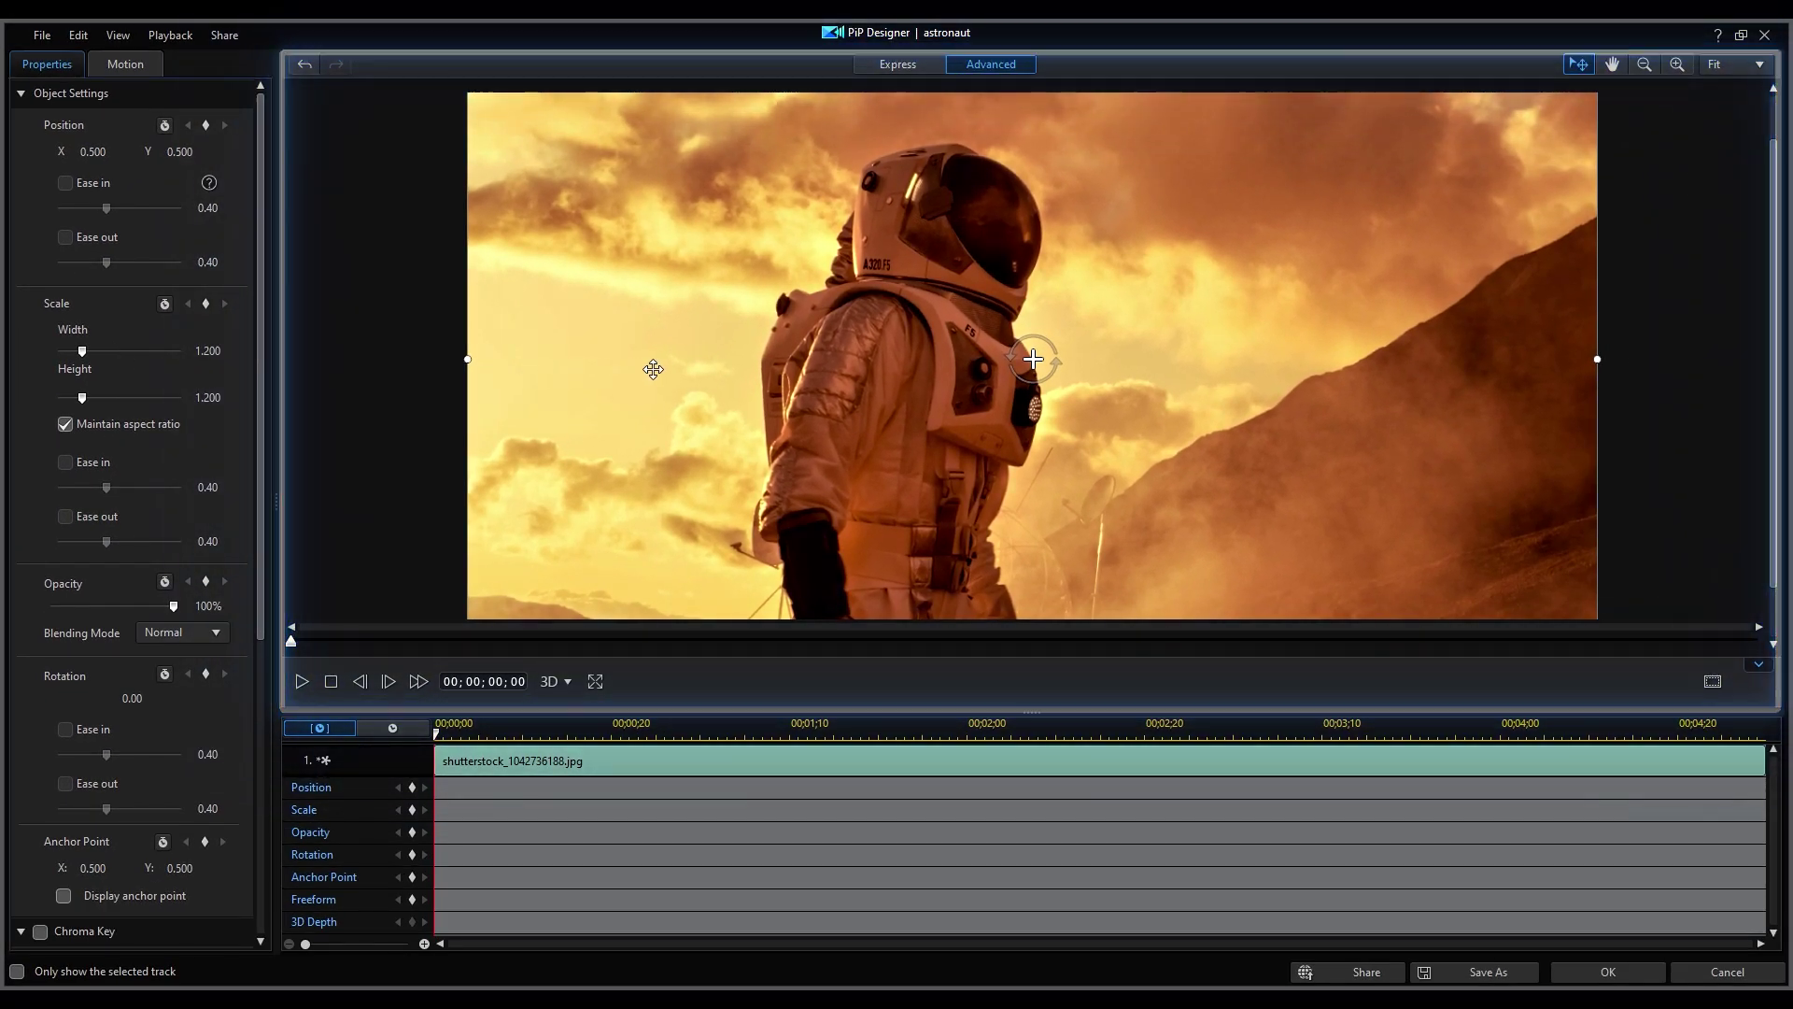
drag(652, 368, 626, 370)
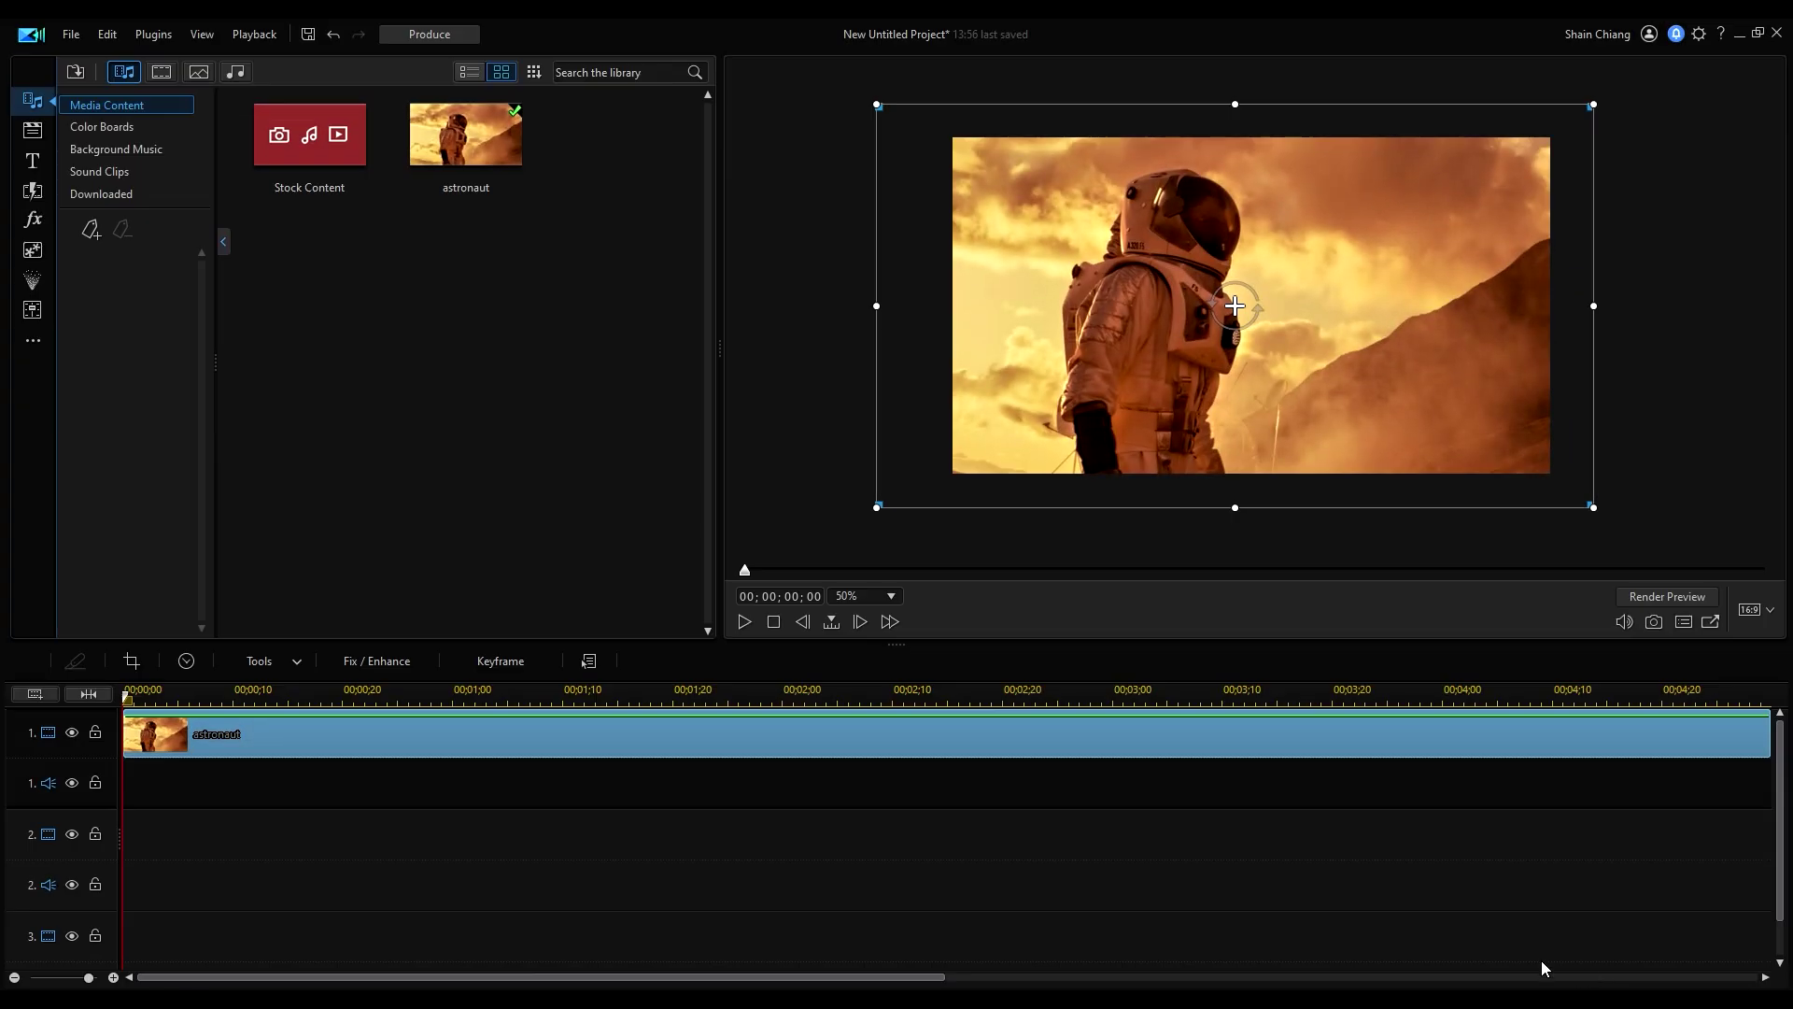
Step: Copy the astronaut clip and paste it onto video track 2
key(ctrl+c)
click(665, 824)
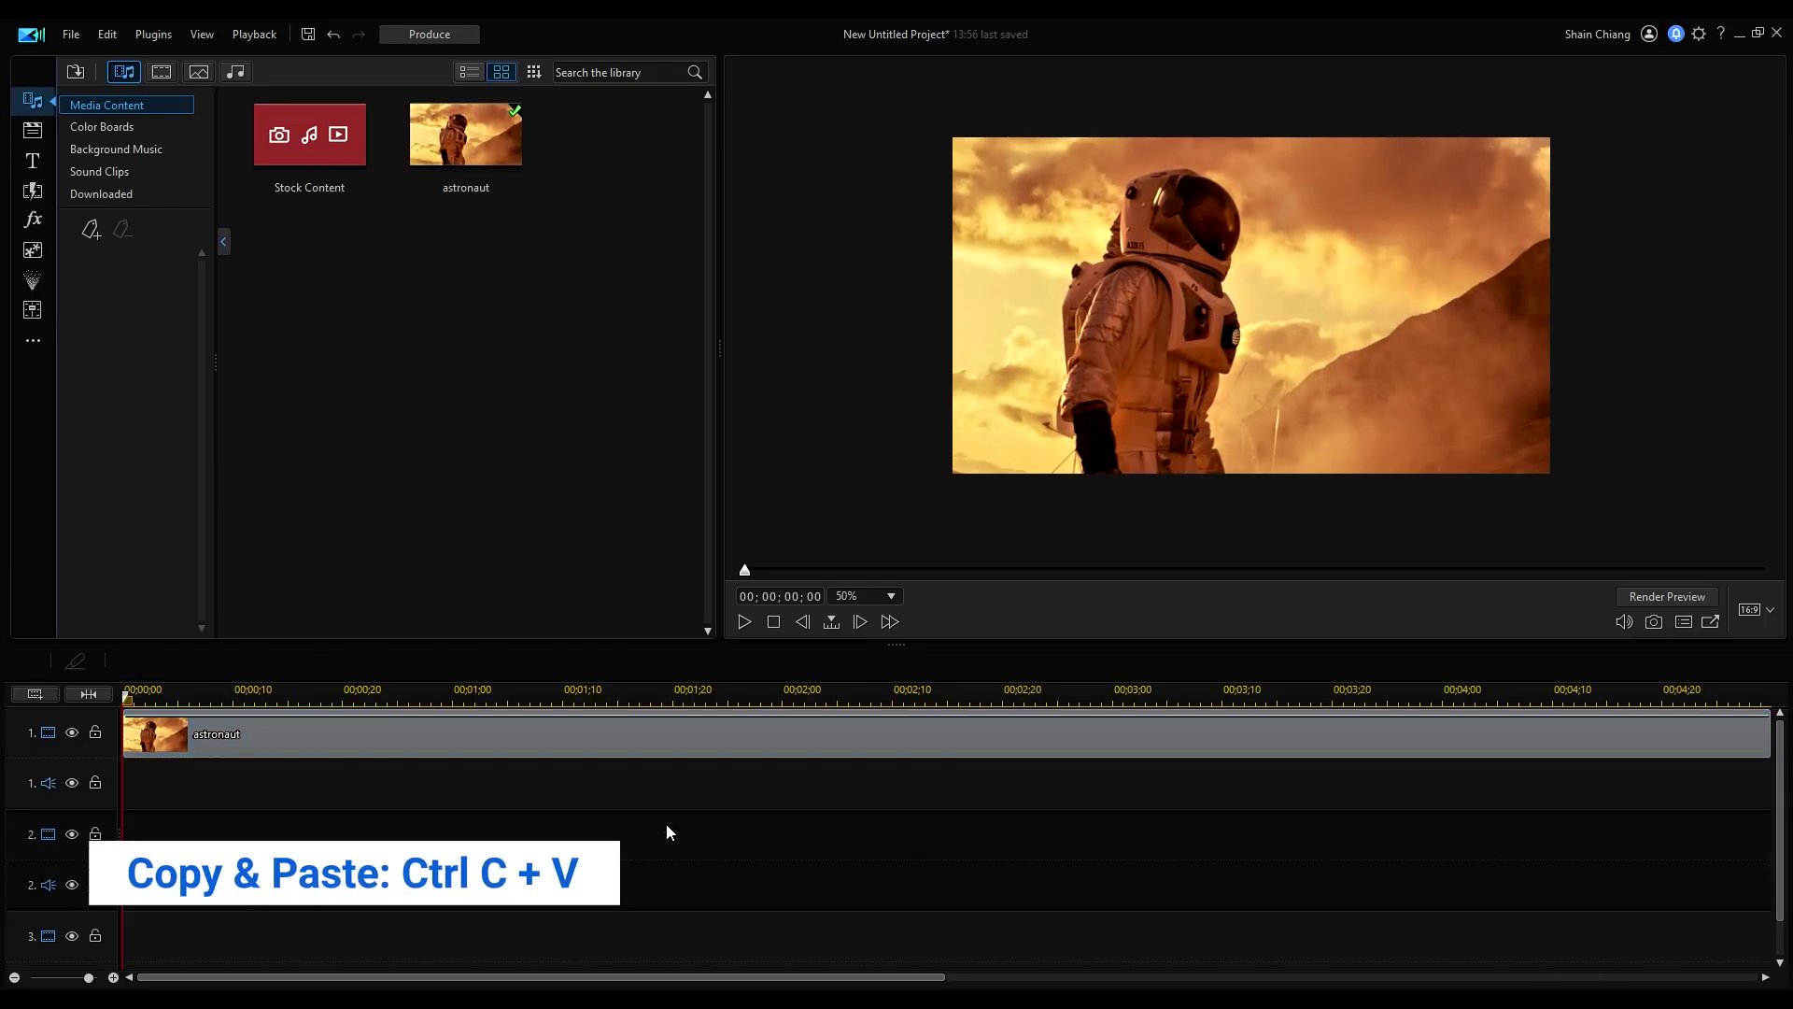
key(ctrl+v)
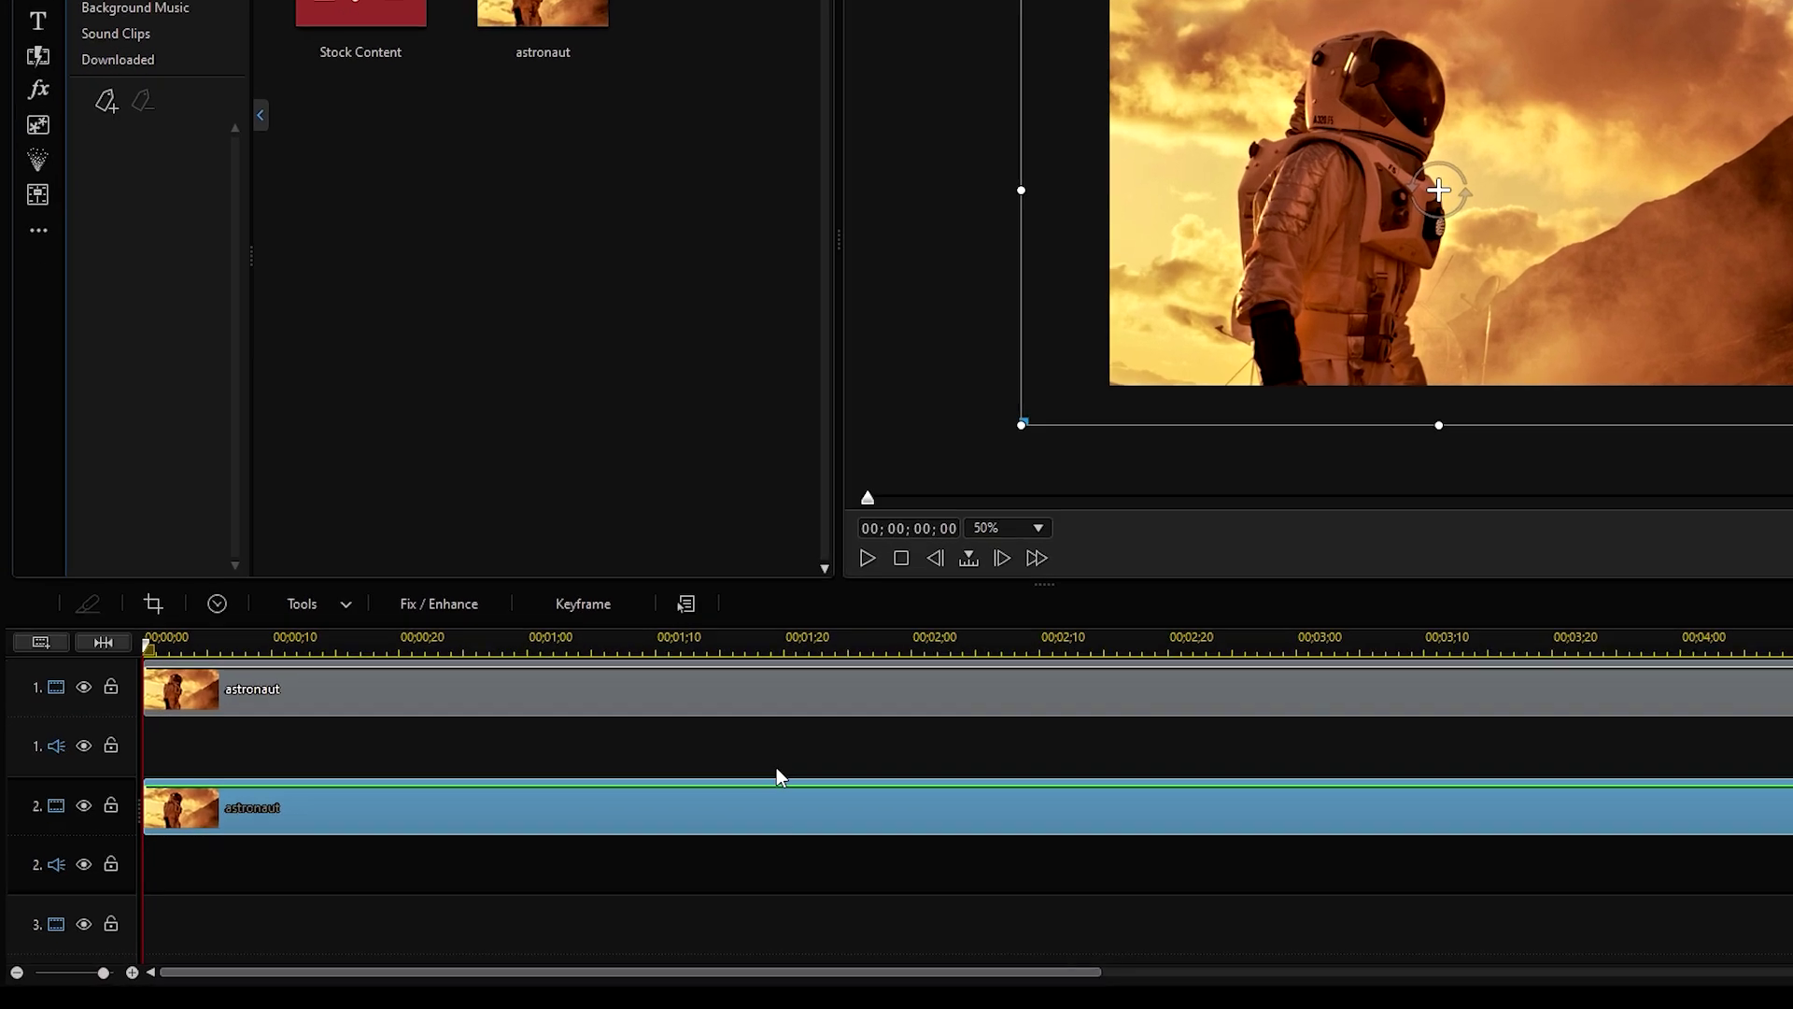
Step: Brush a freehand mask around the astronaut figure in Mask Designer and accept it
click(322, 604)
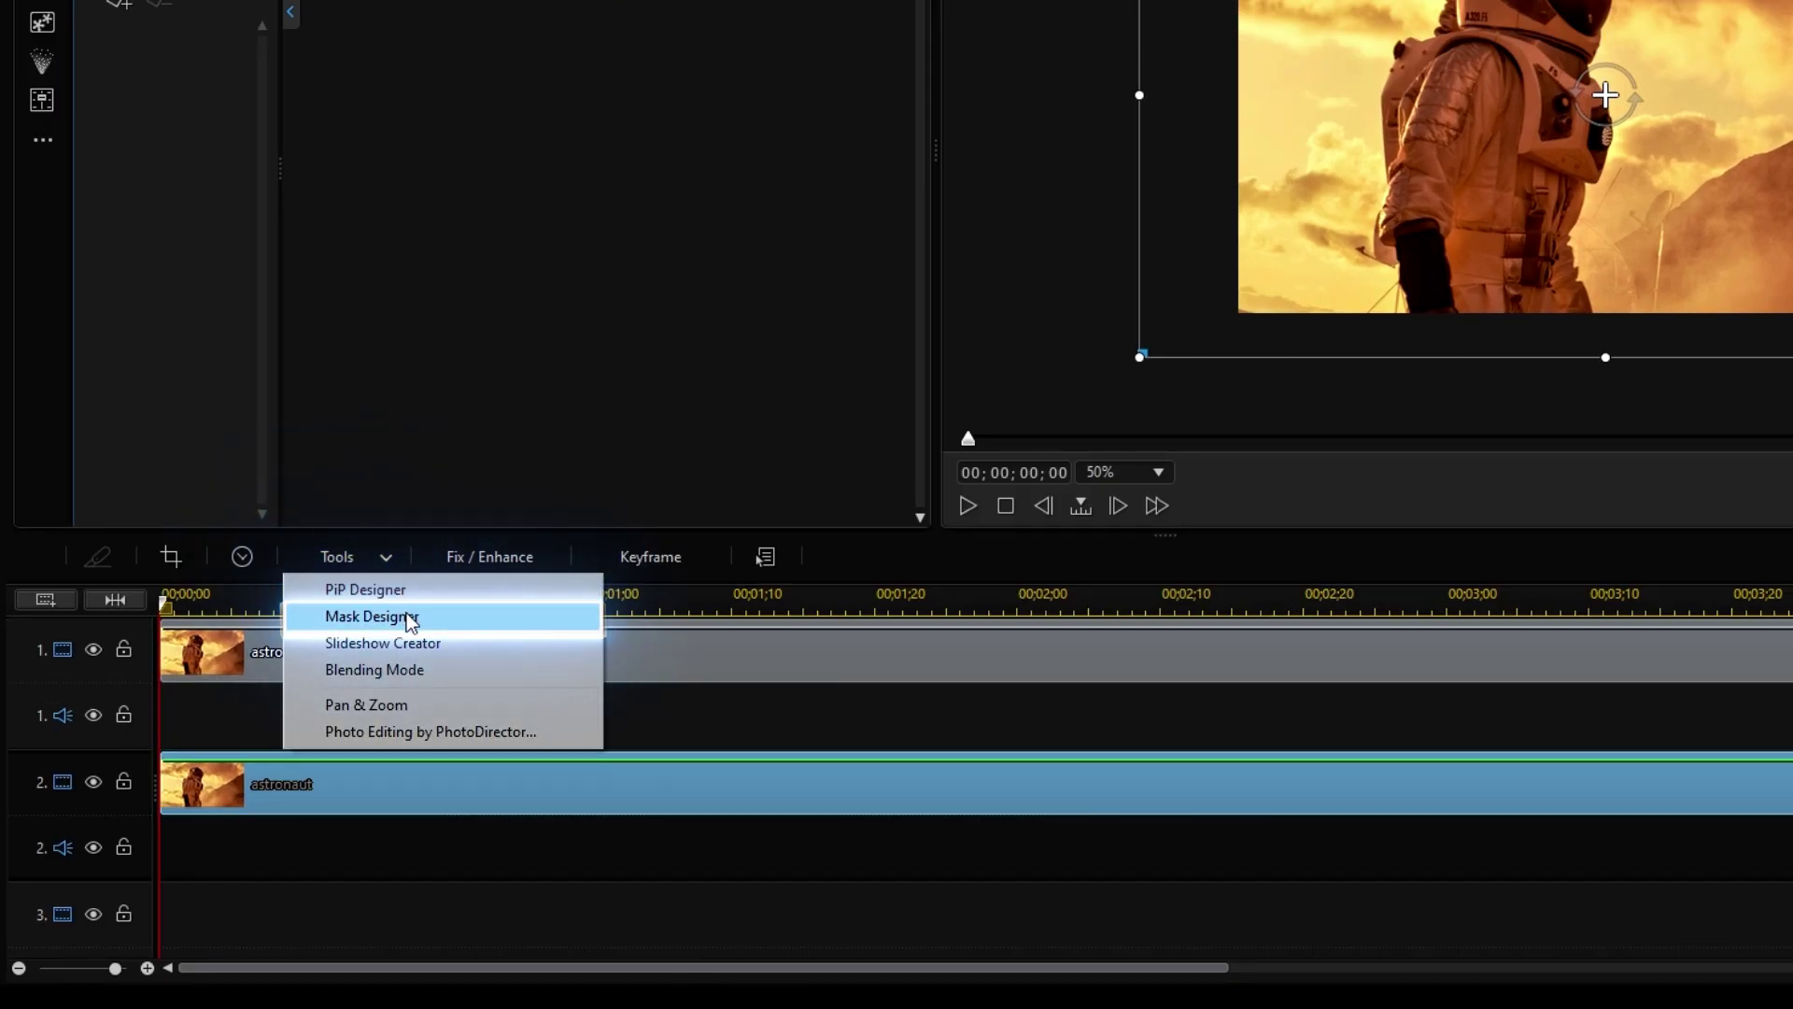
click(407, 617)
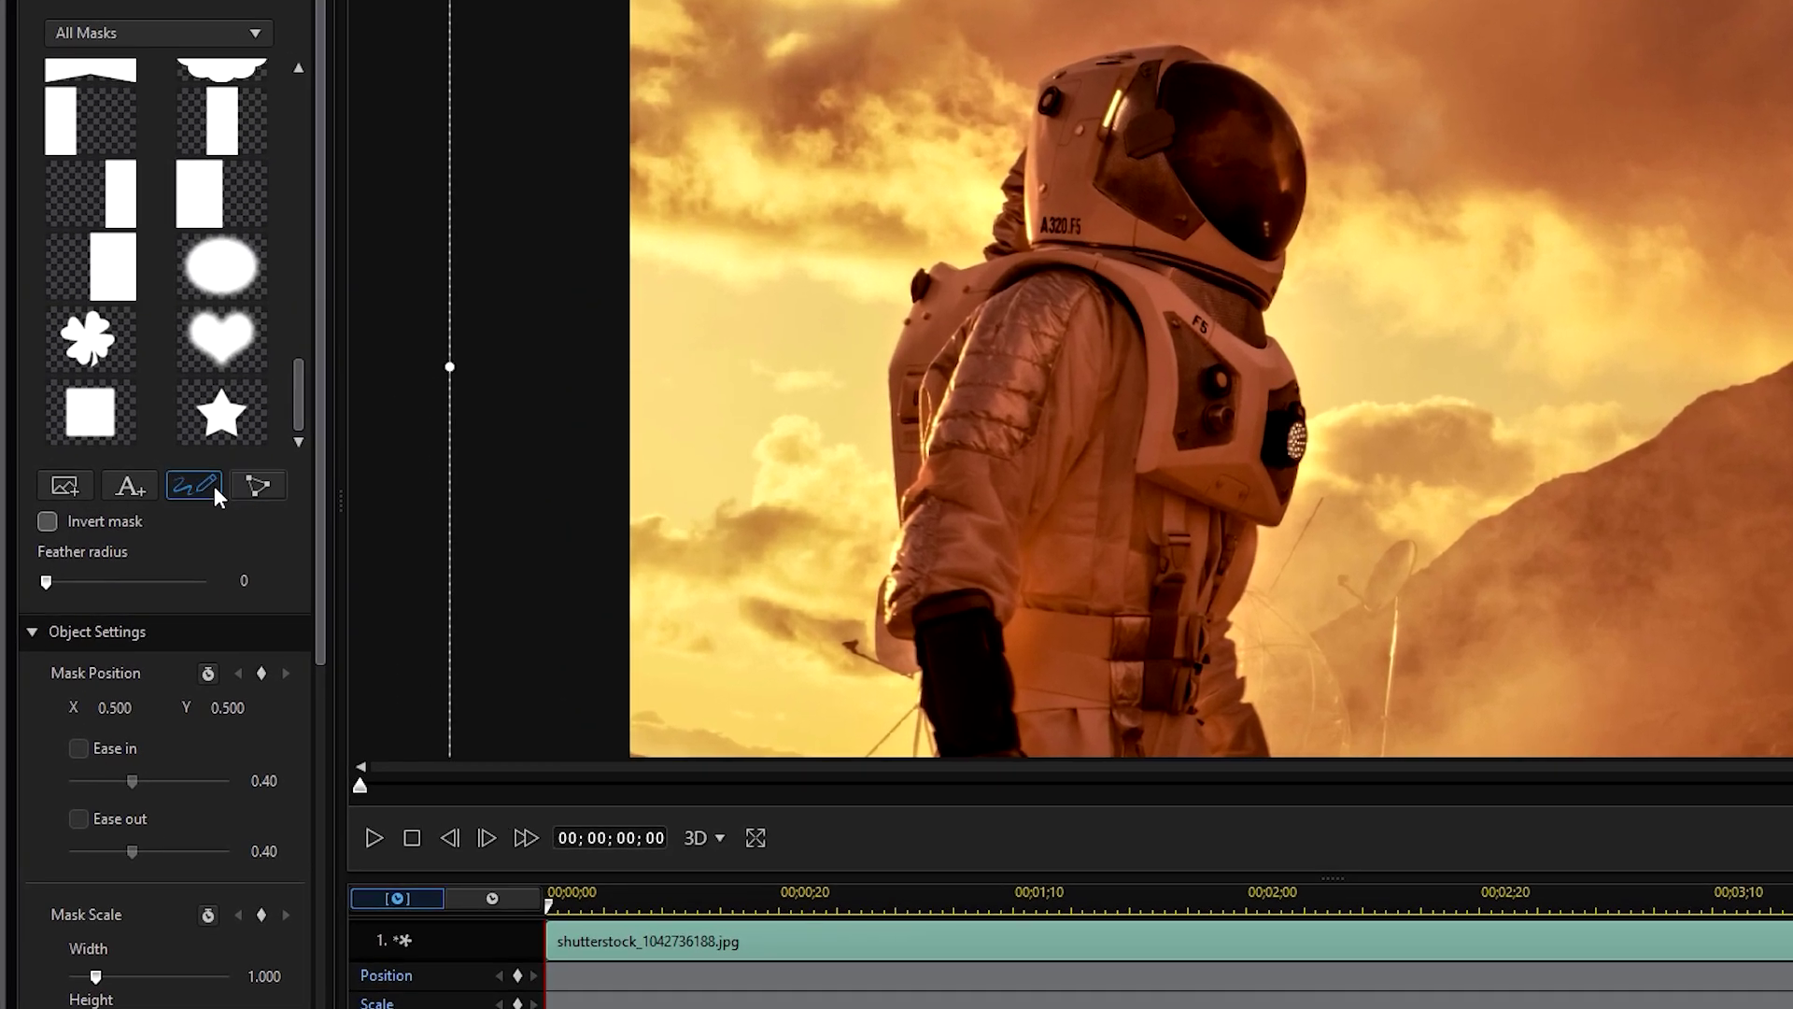
click(214, 485)
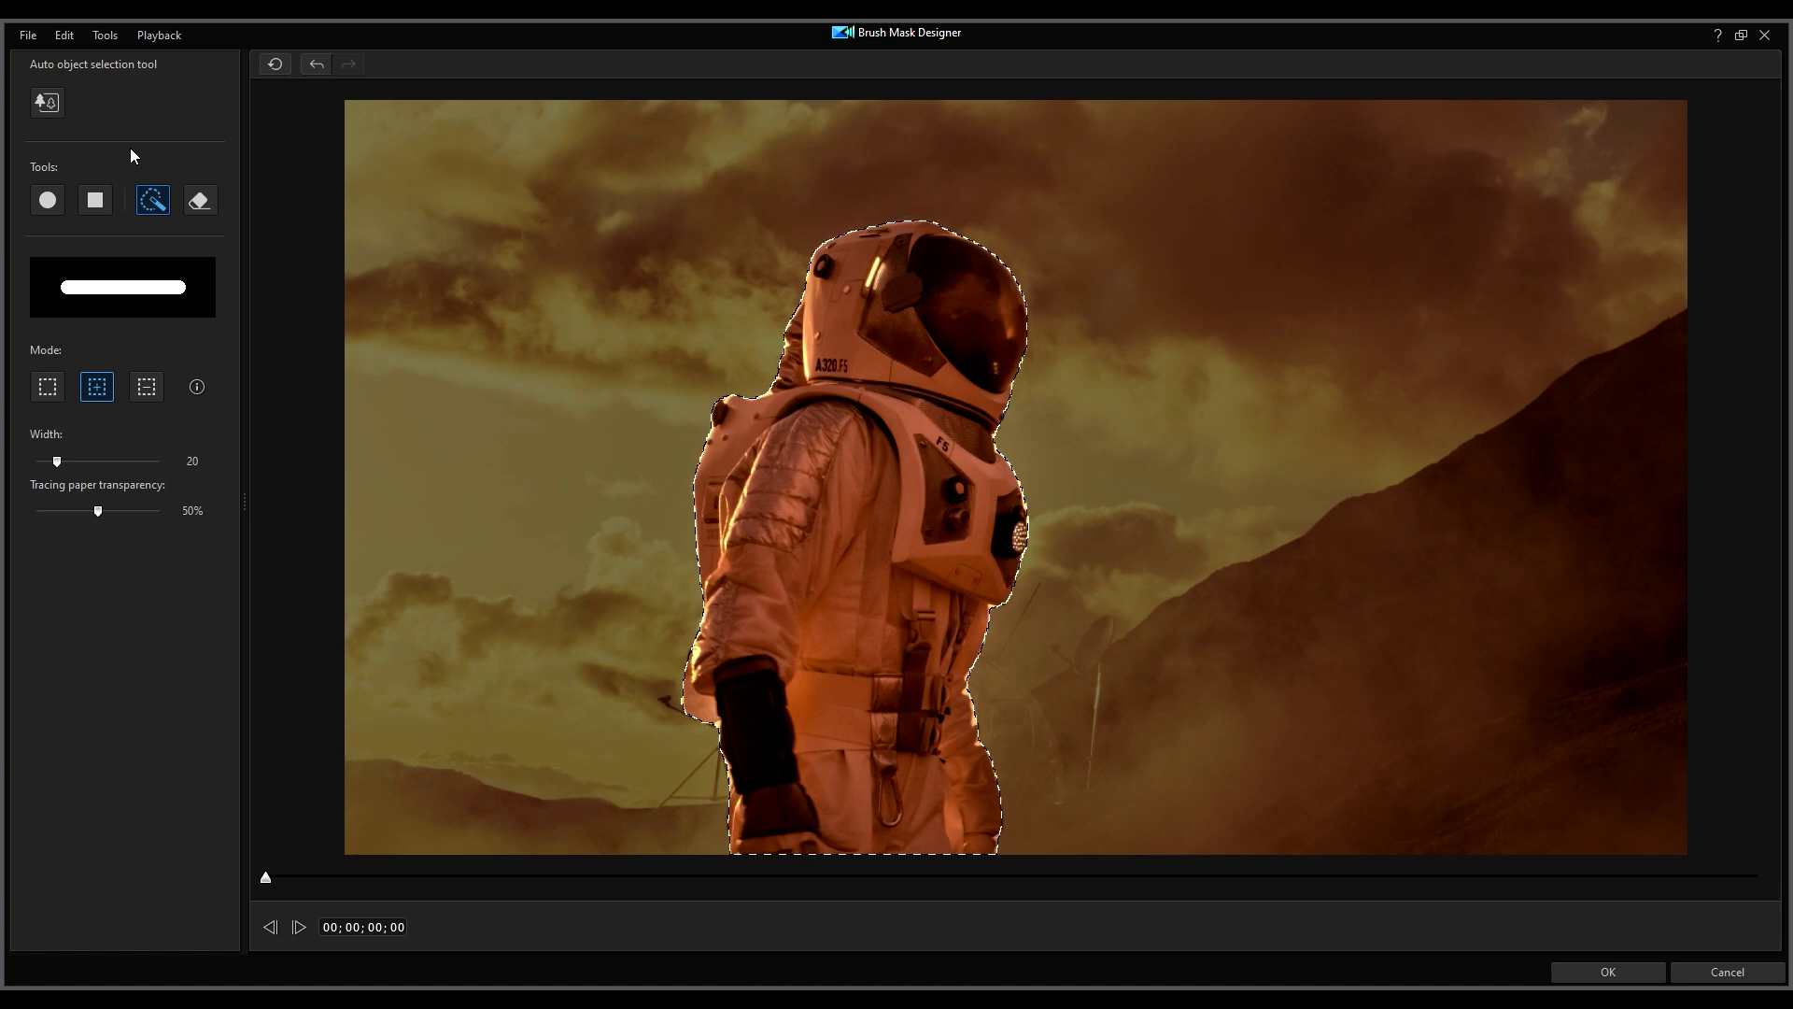
click(1557, 979)
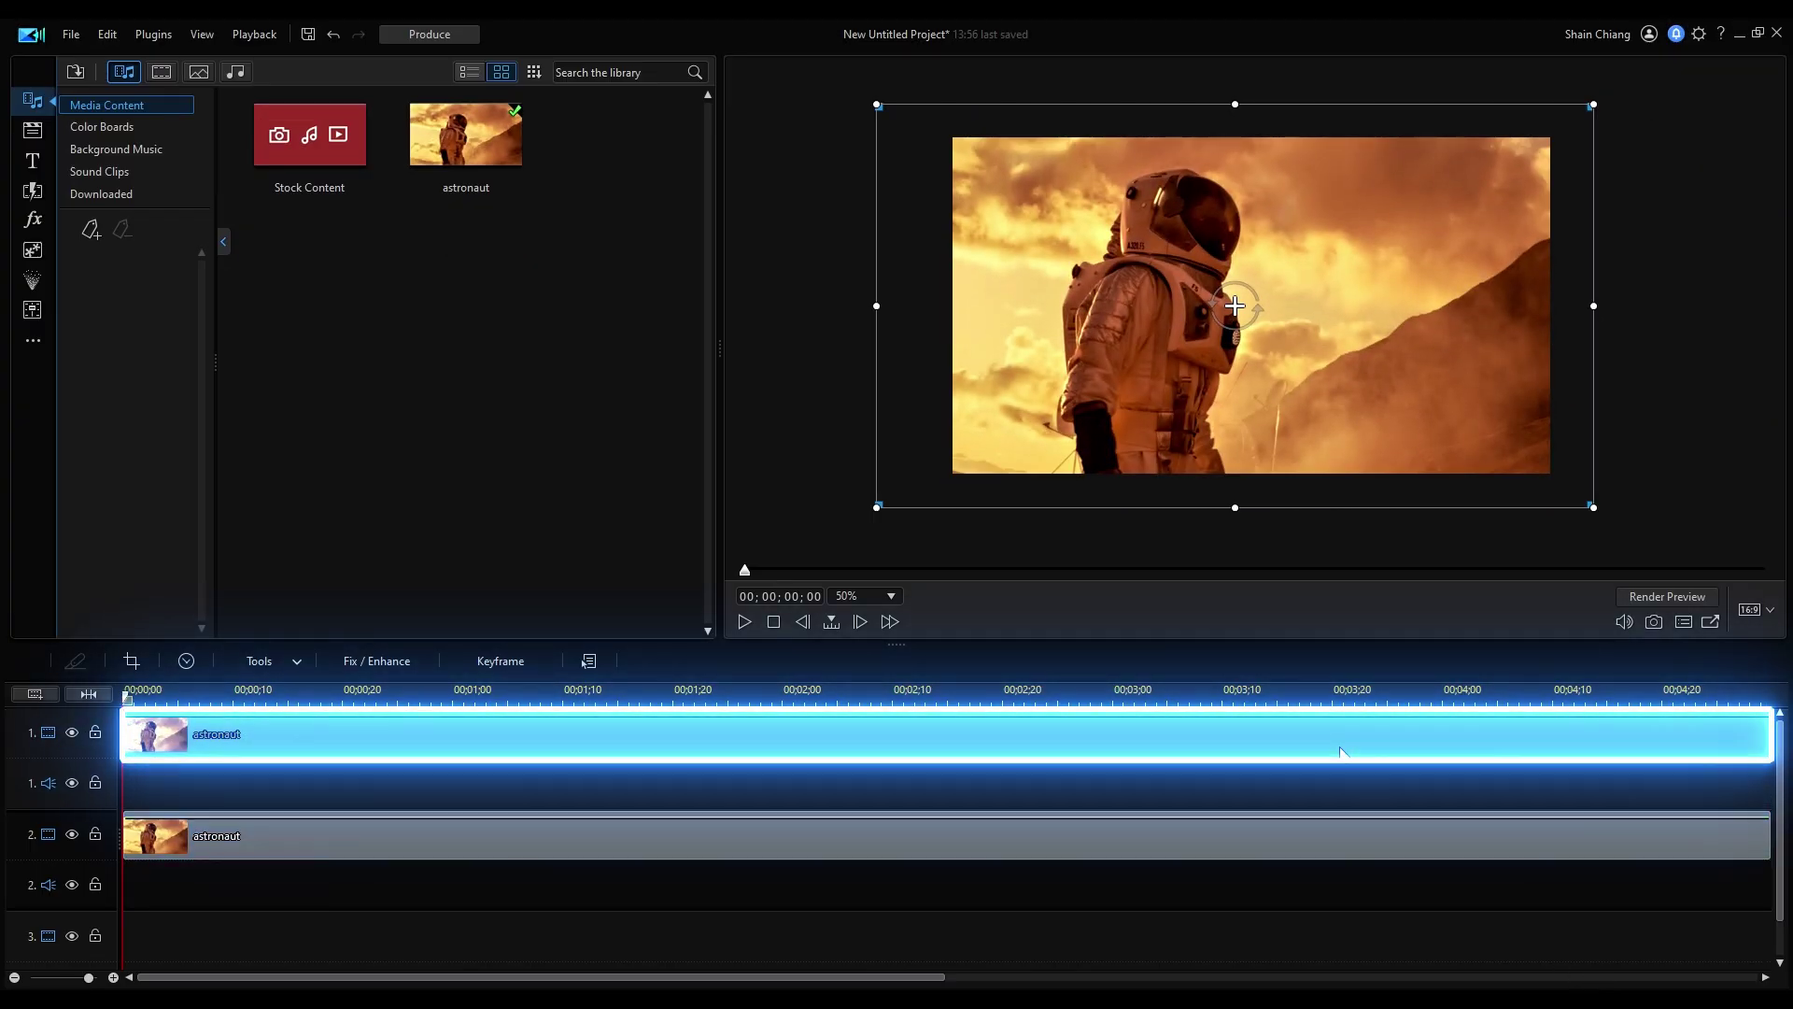
Step: Keyframe the masked track 1 astronaut to sit slightly further left at the clip's last frame
double_click(1341, 752)
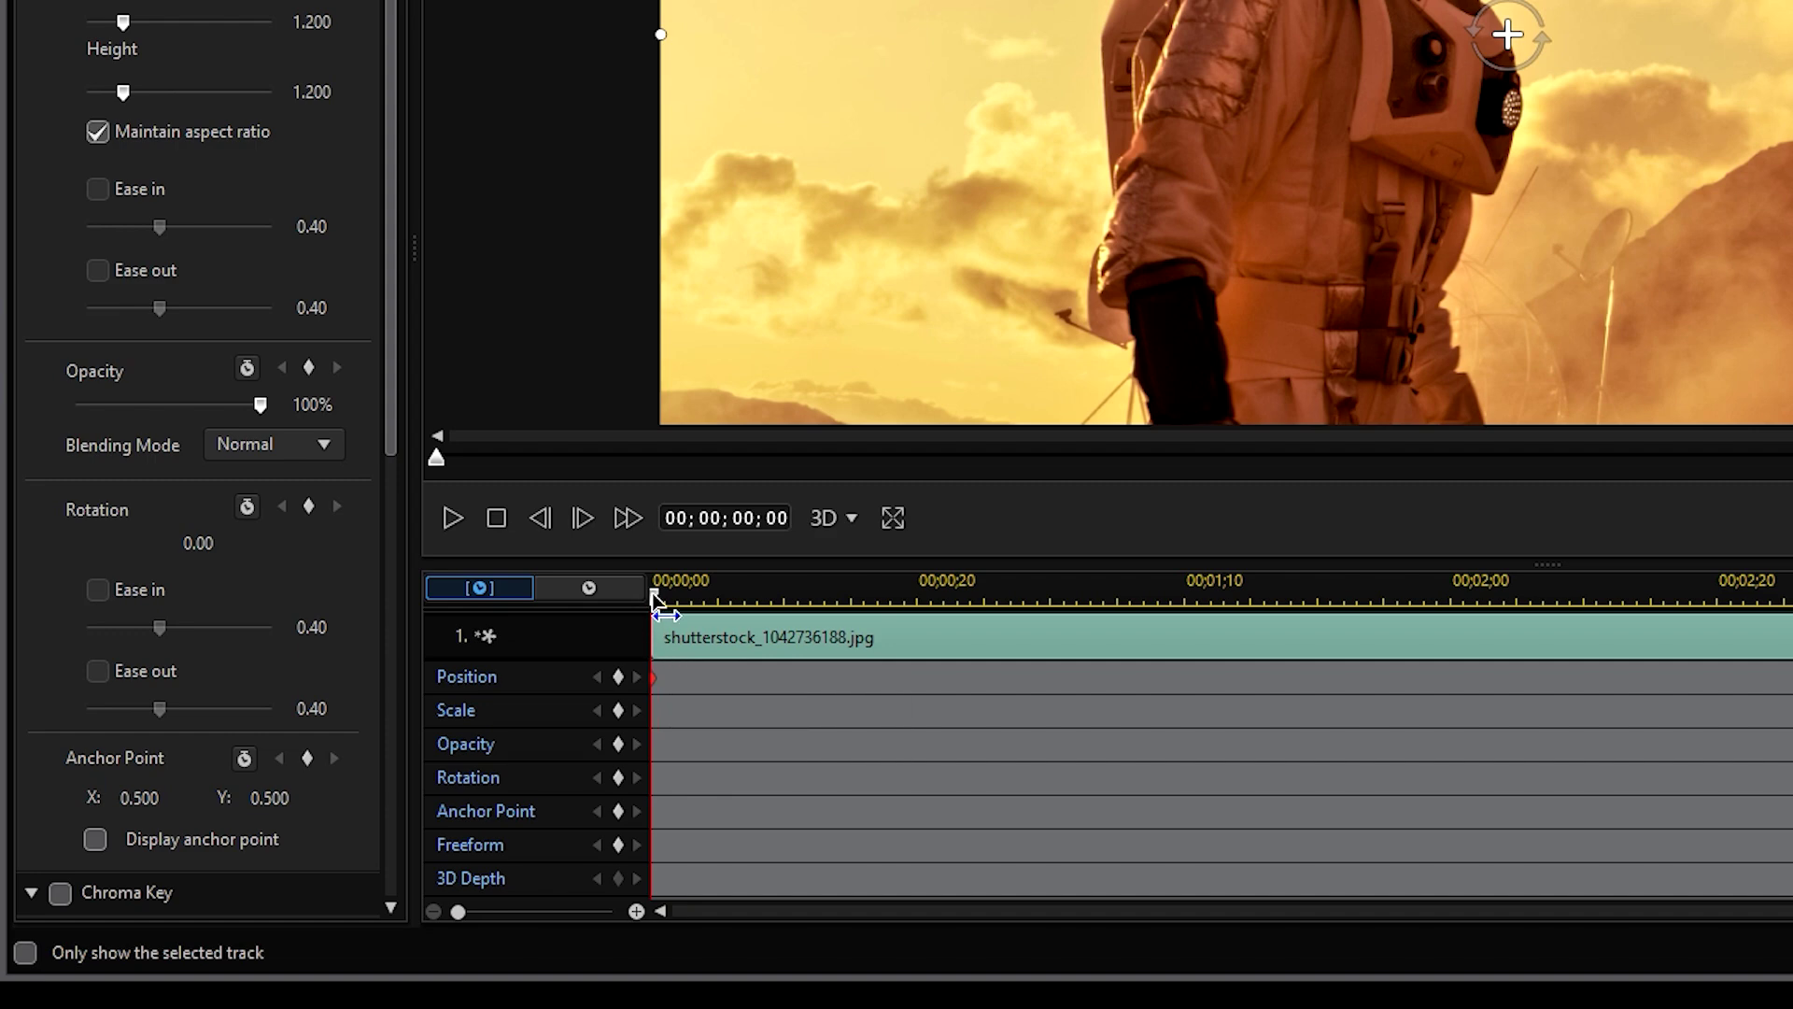
drag(903, 617, 1792, 617)
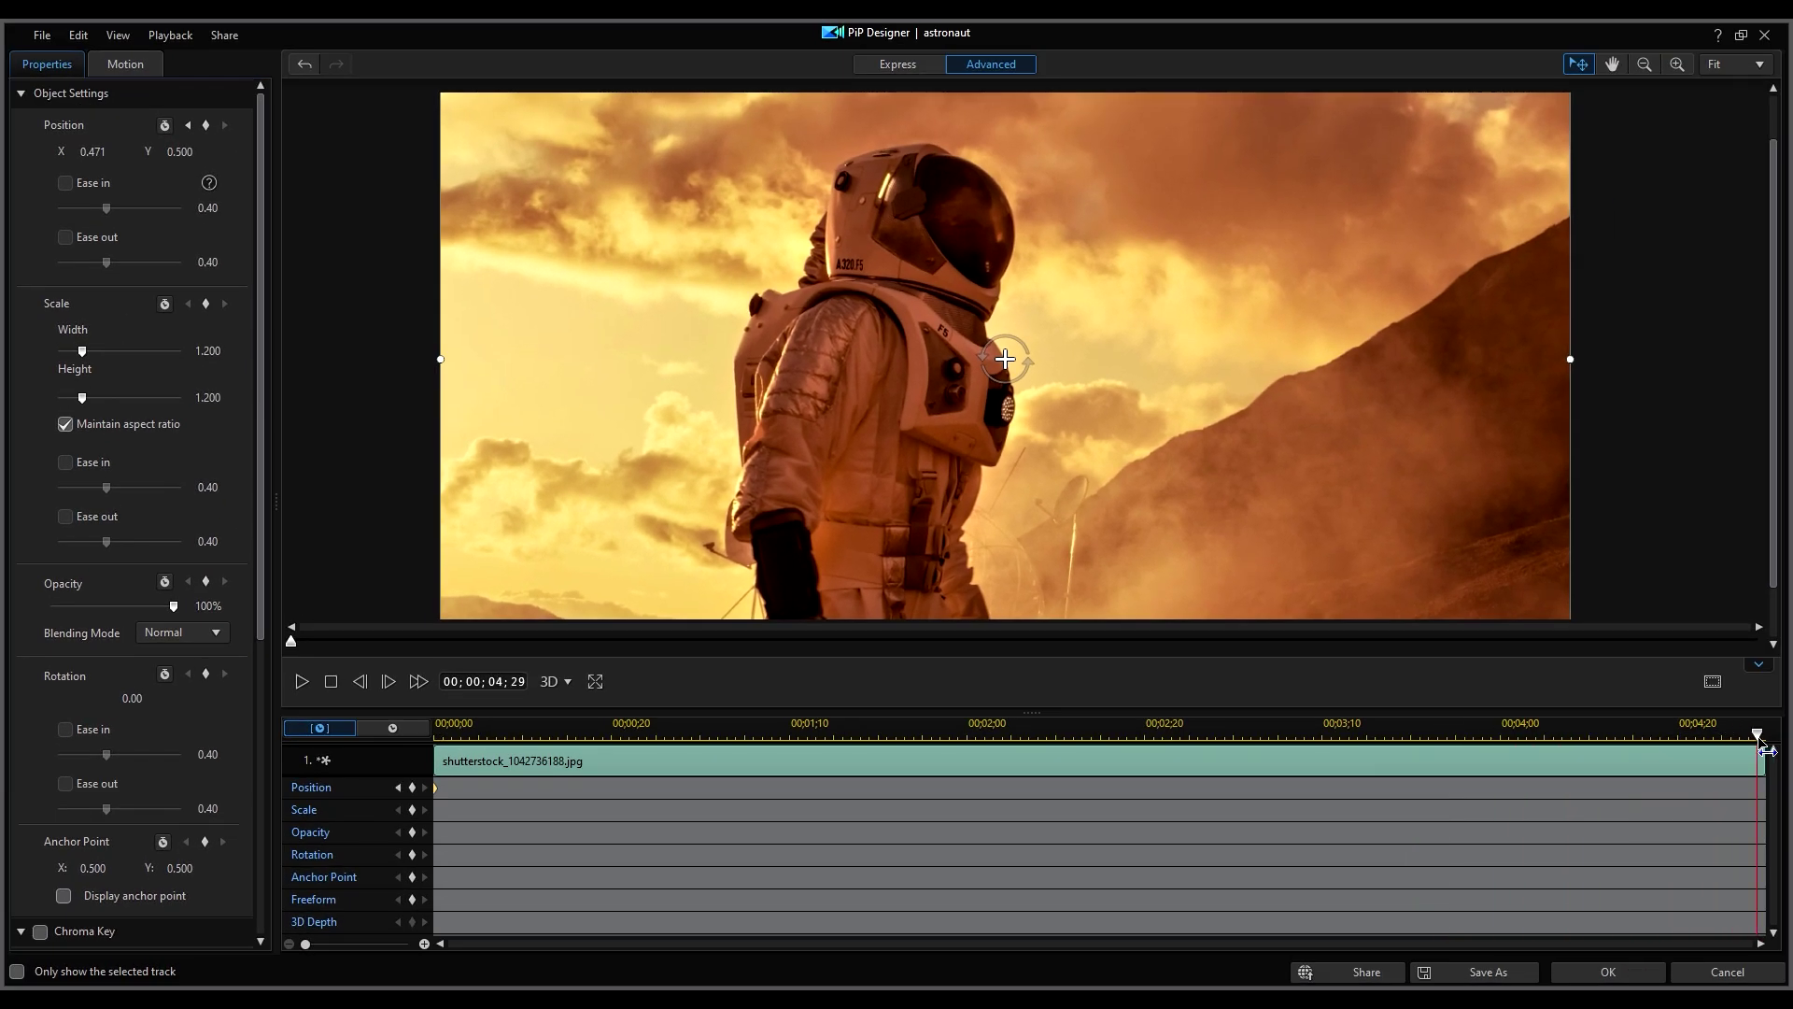
drag(1765, 749, 1766, 749)
drag(1489, 561, 1421, 564)
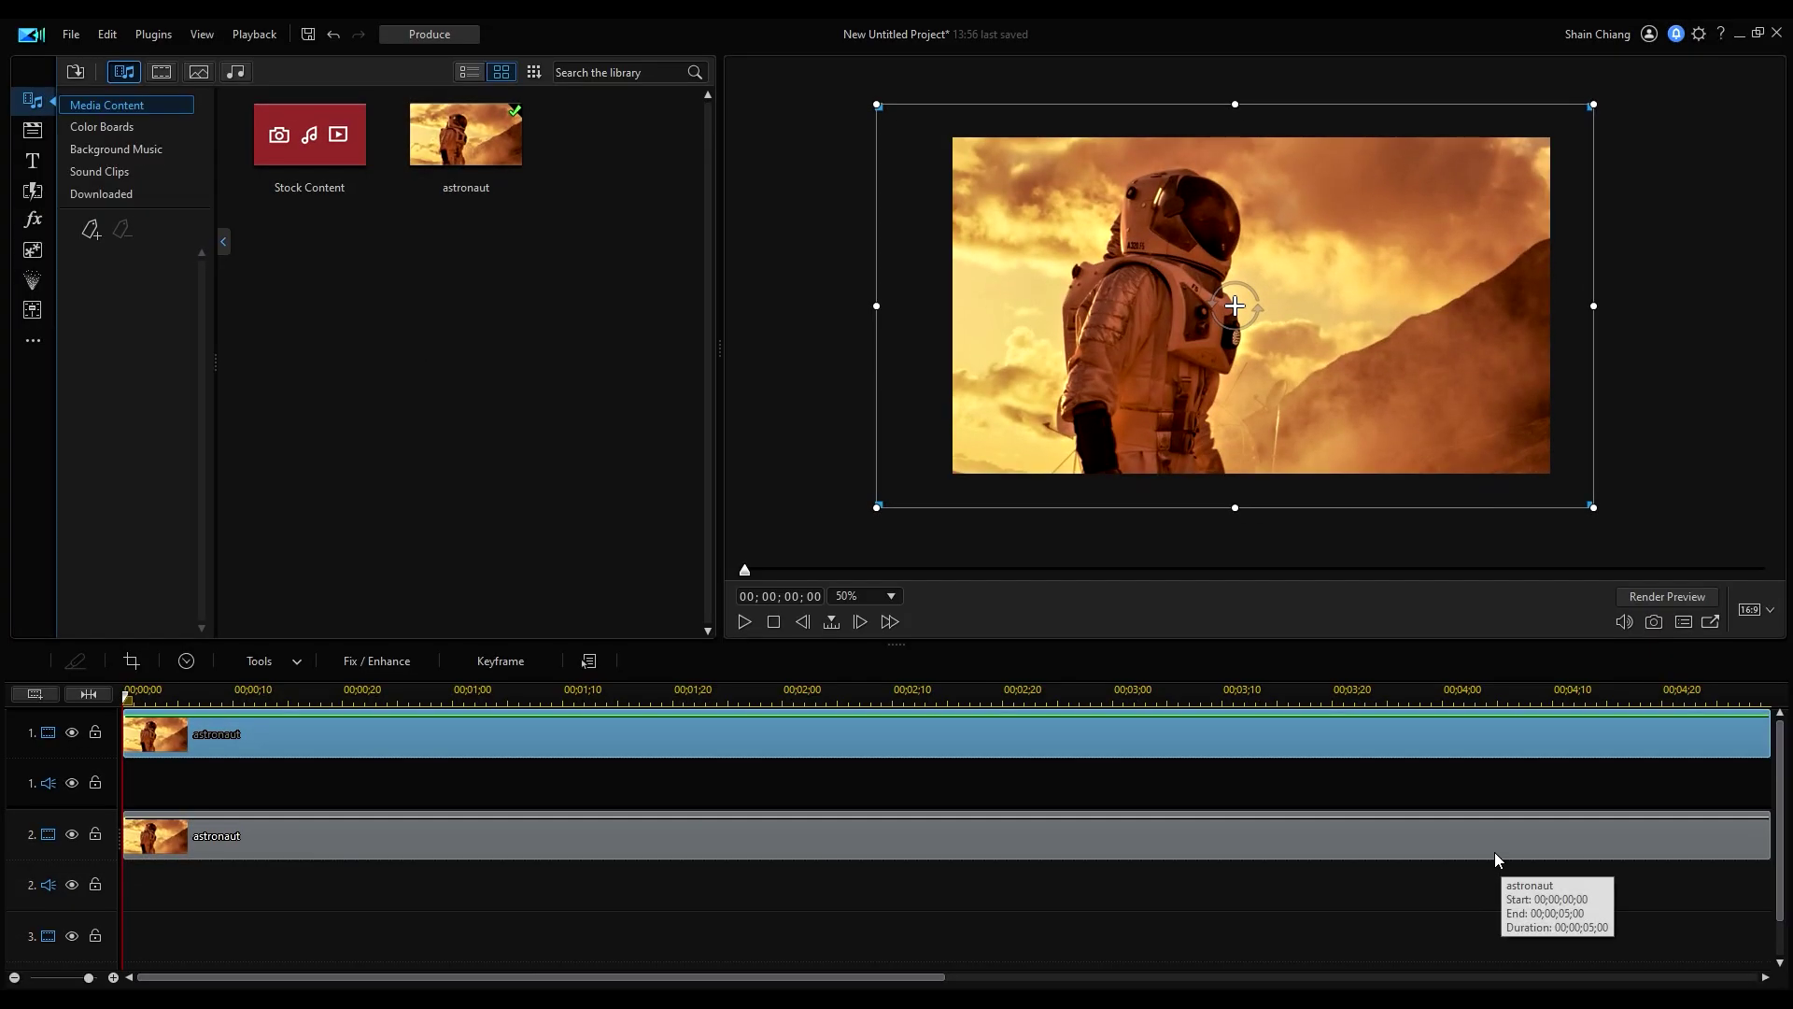
click(1495, 851)
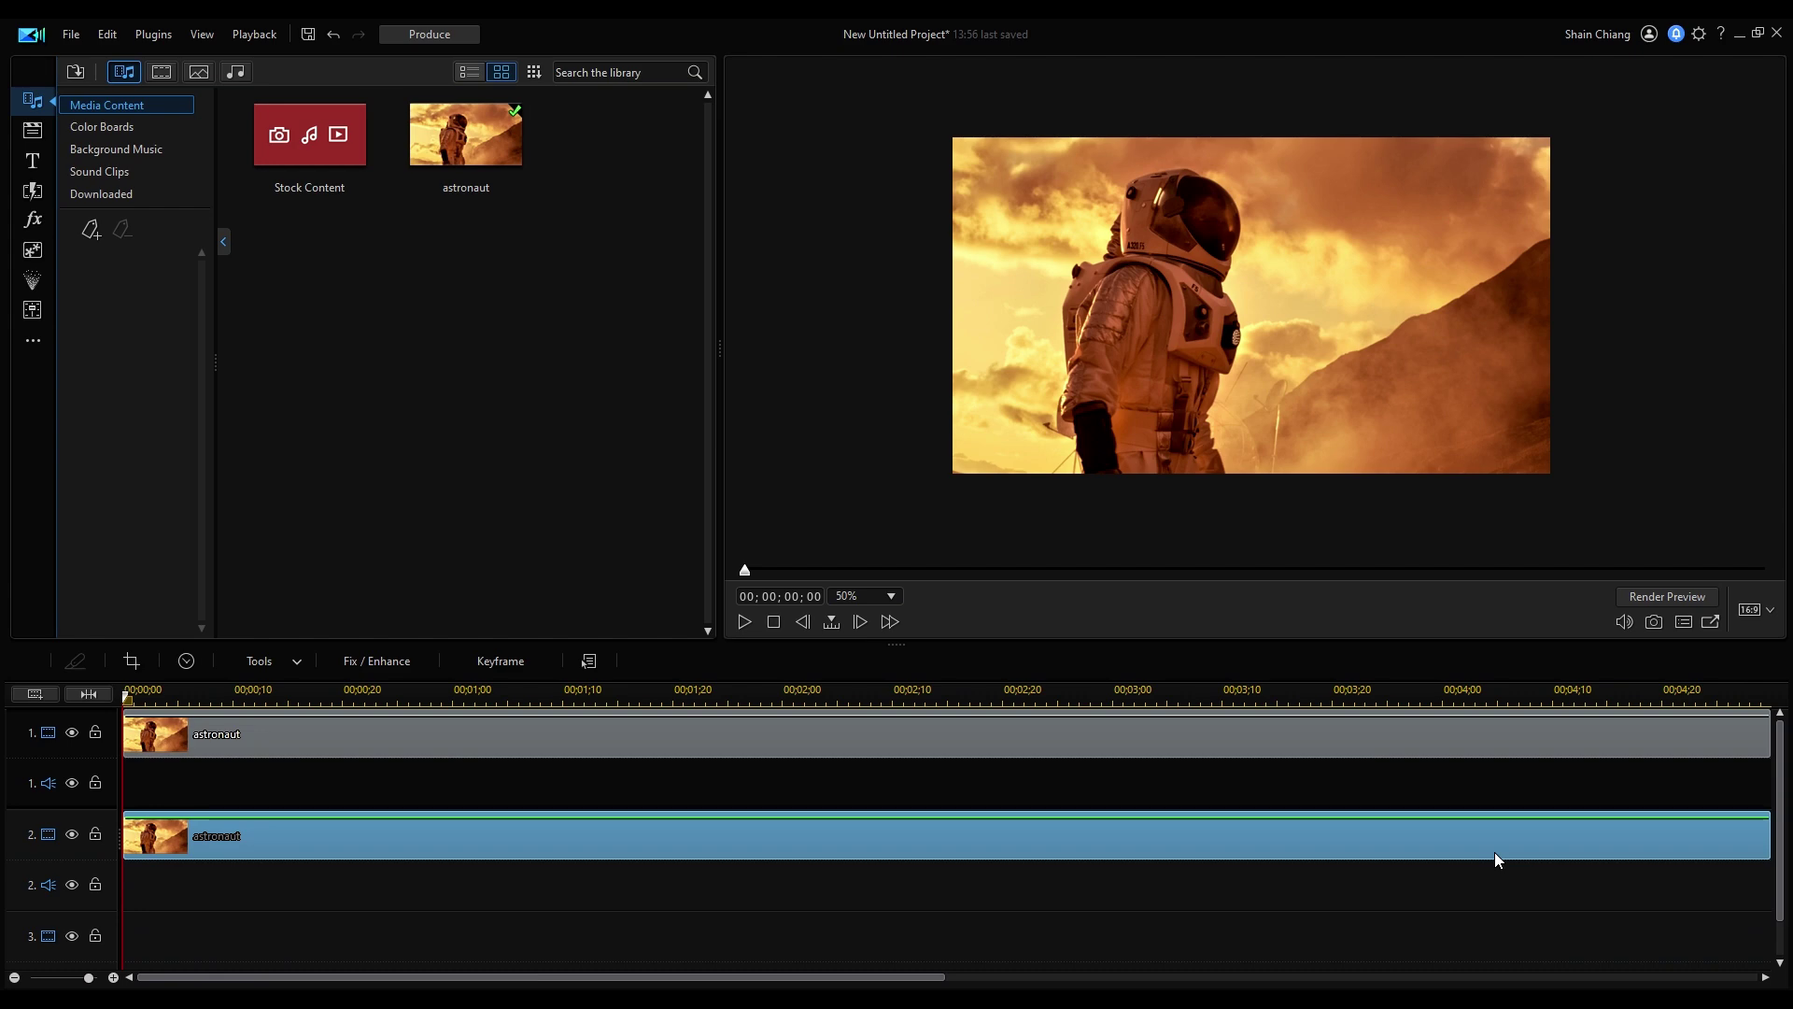
Step: Scale the track 2 astronaut copy to 1.3 and shift it left at the 05;00 mark
double_click(1494, 852)
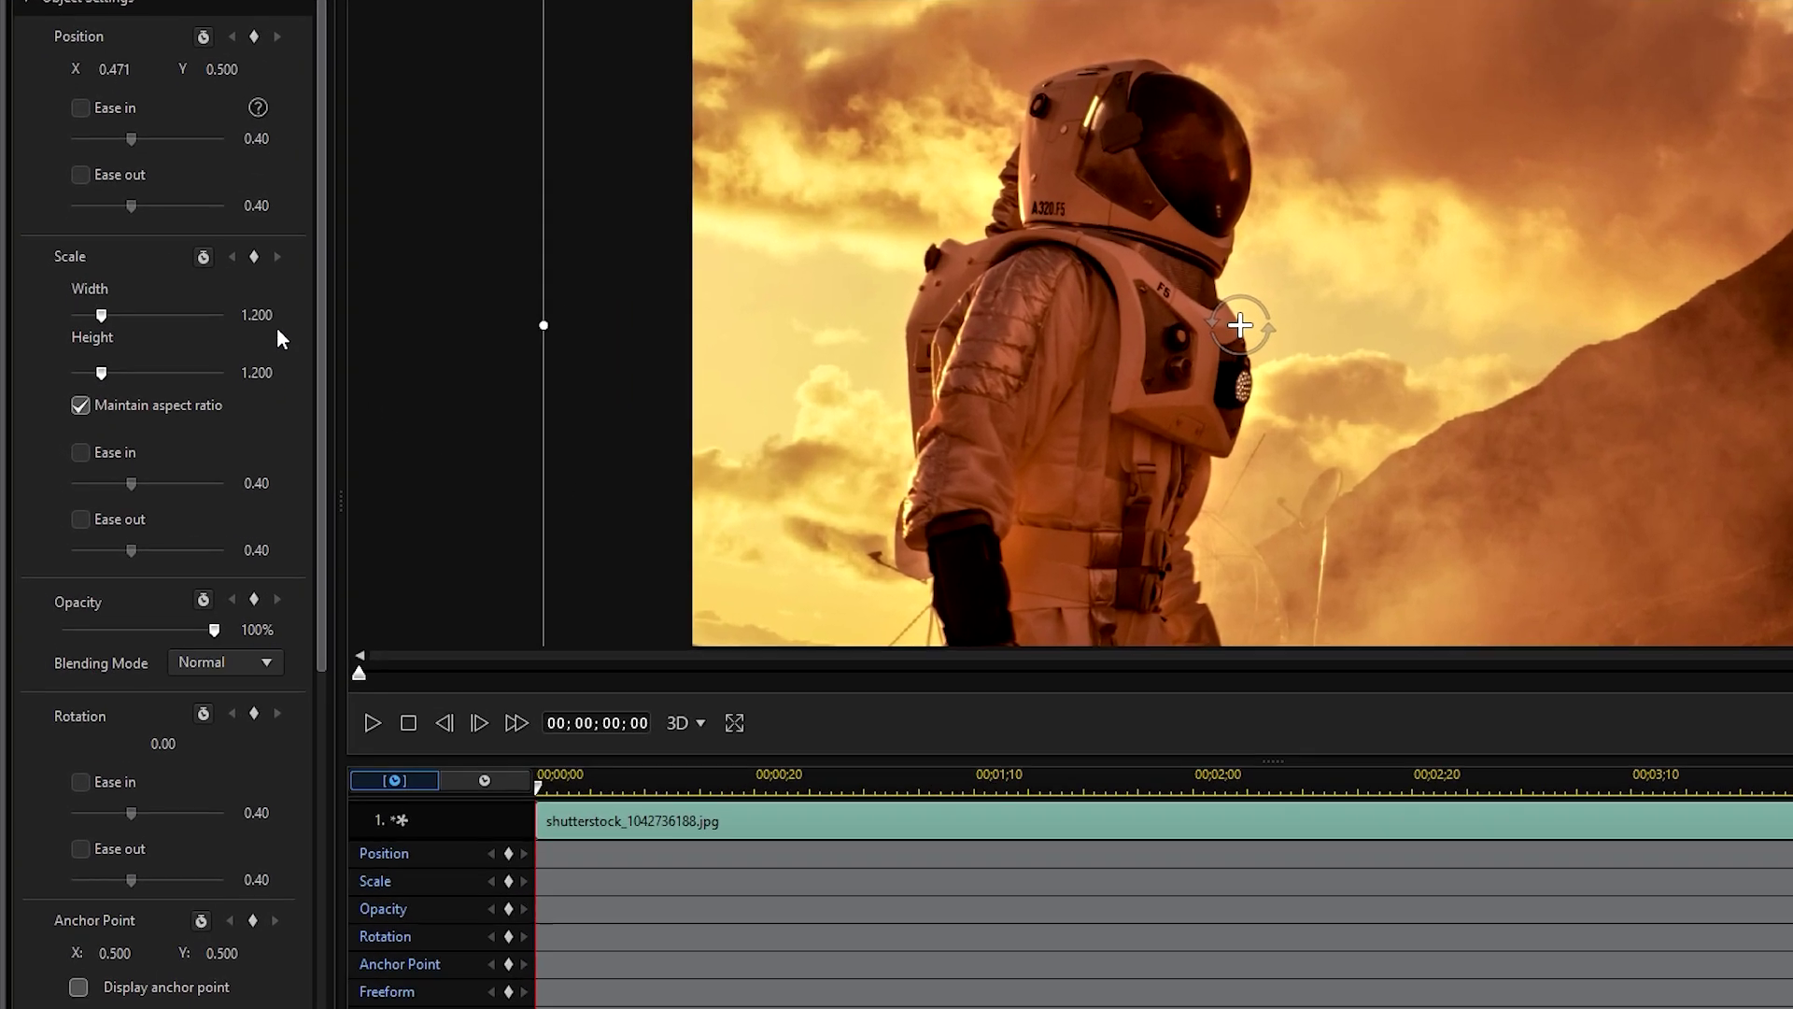
click(216, 350)
text(1.3)
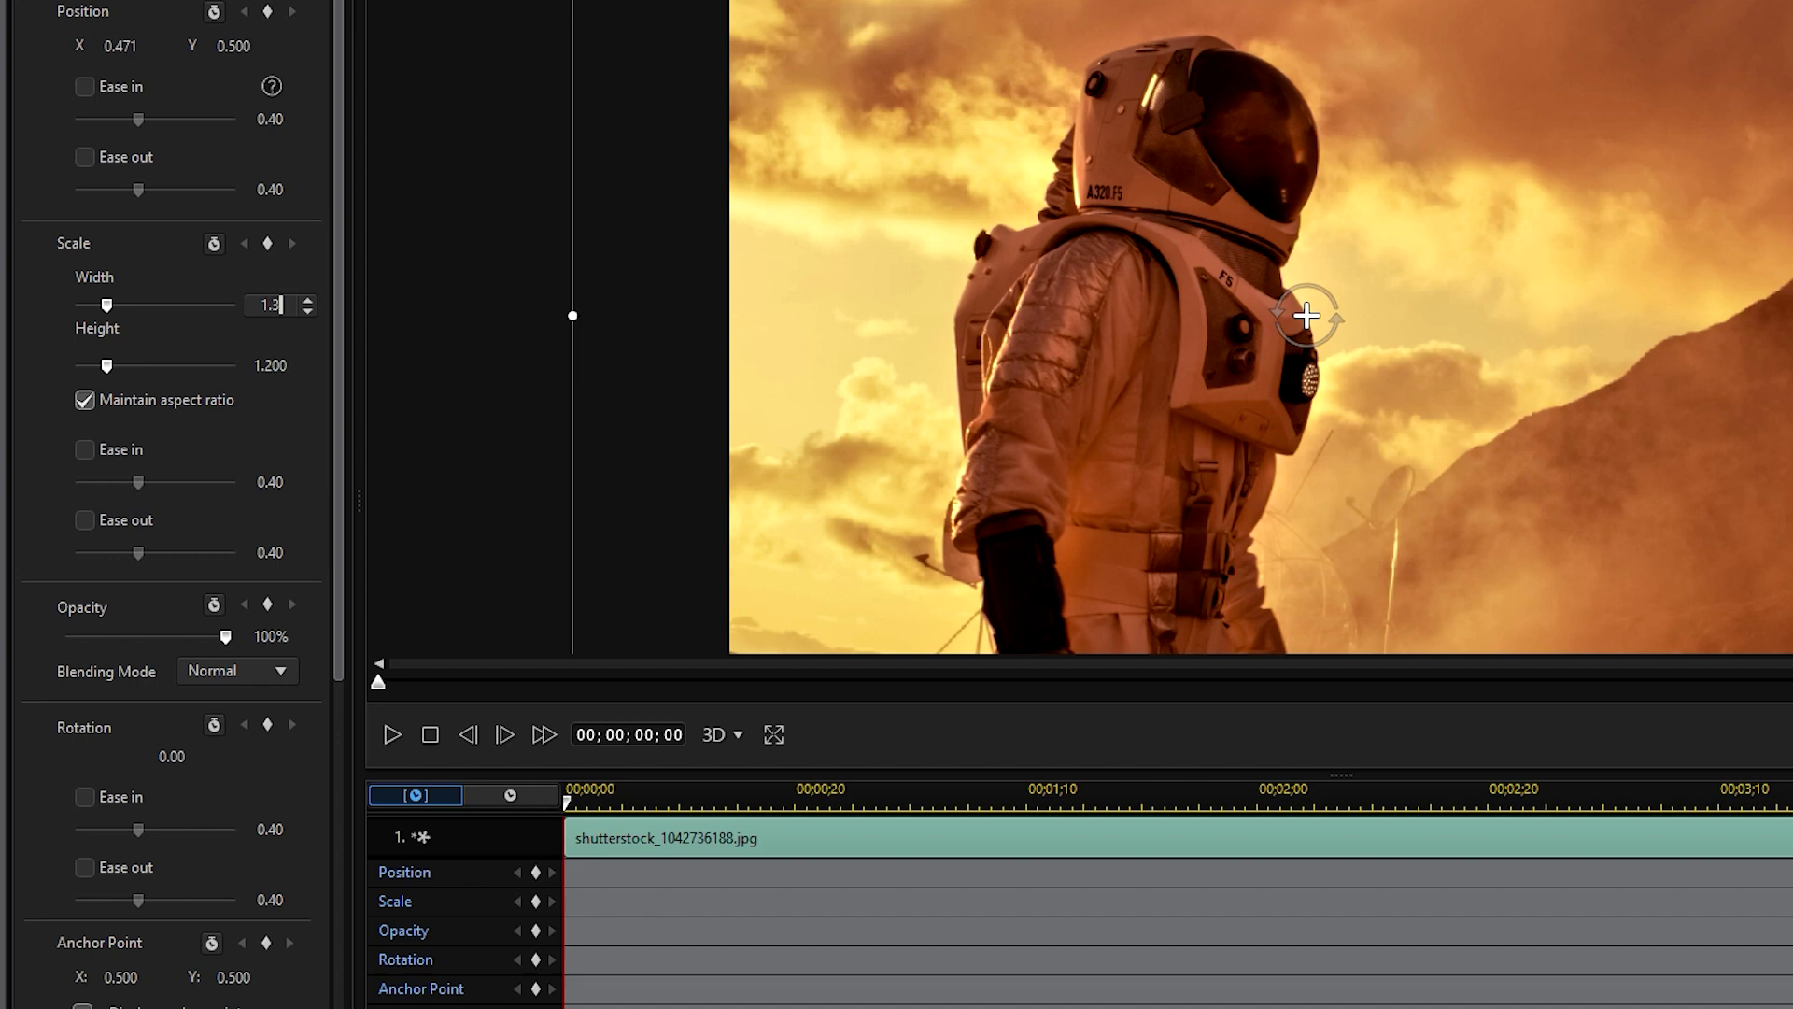
key(Return)
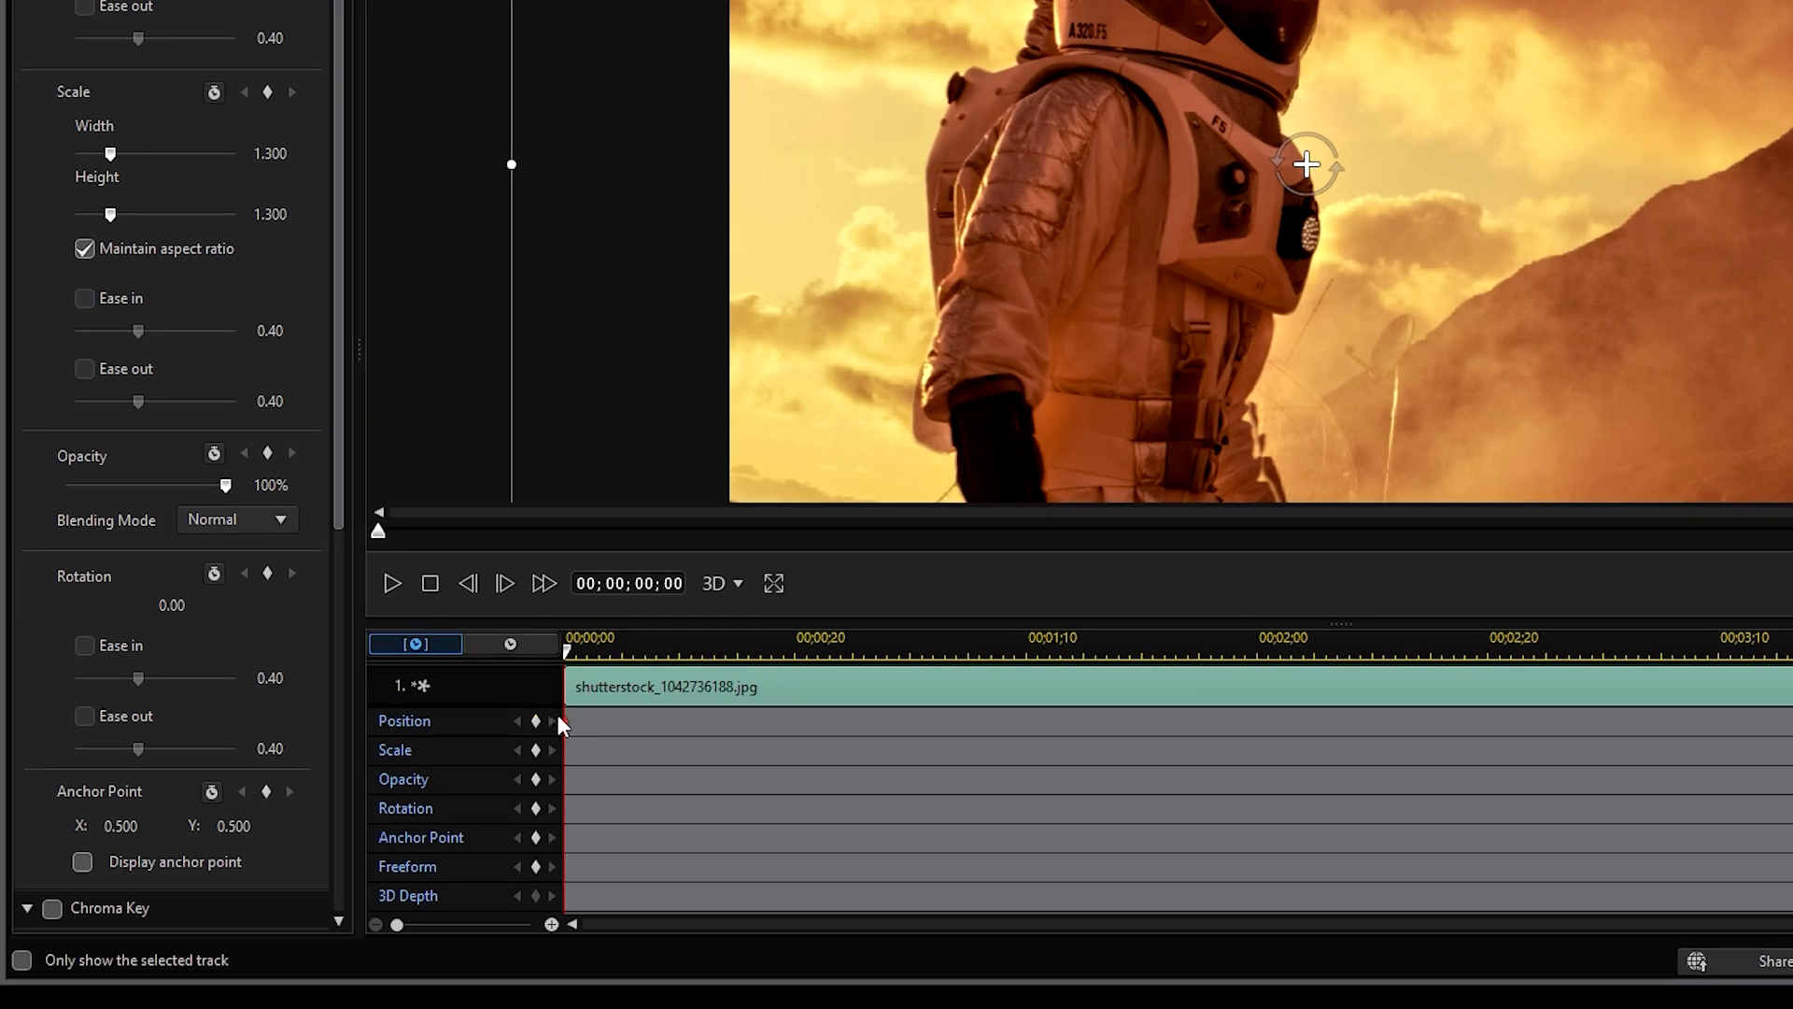
drag(575, 646, 1792, 748)
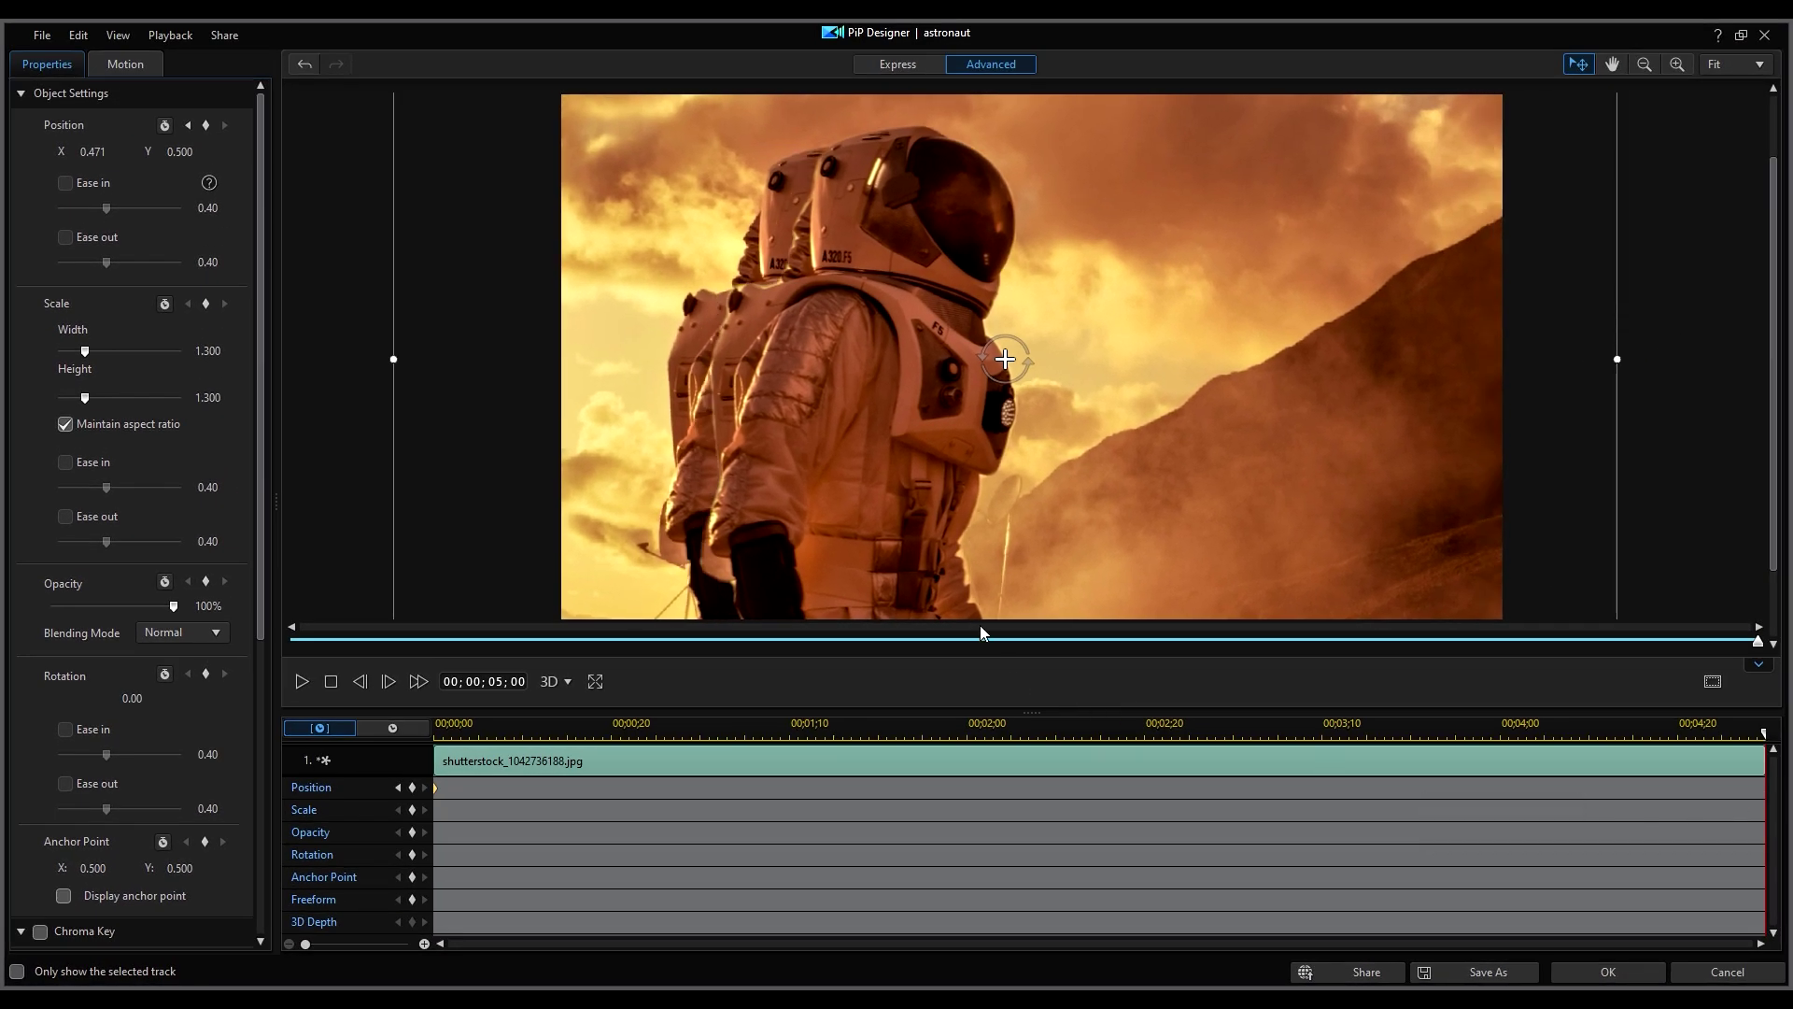
drag(902, 534, 847, 491)
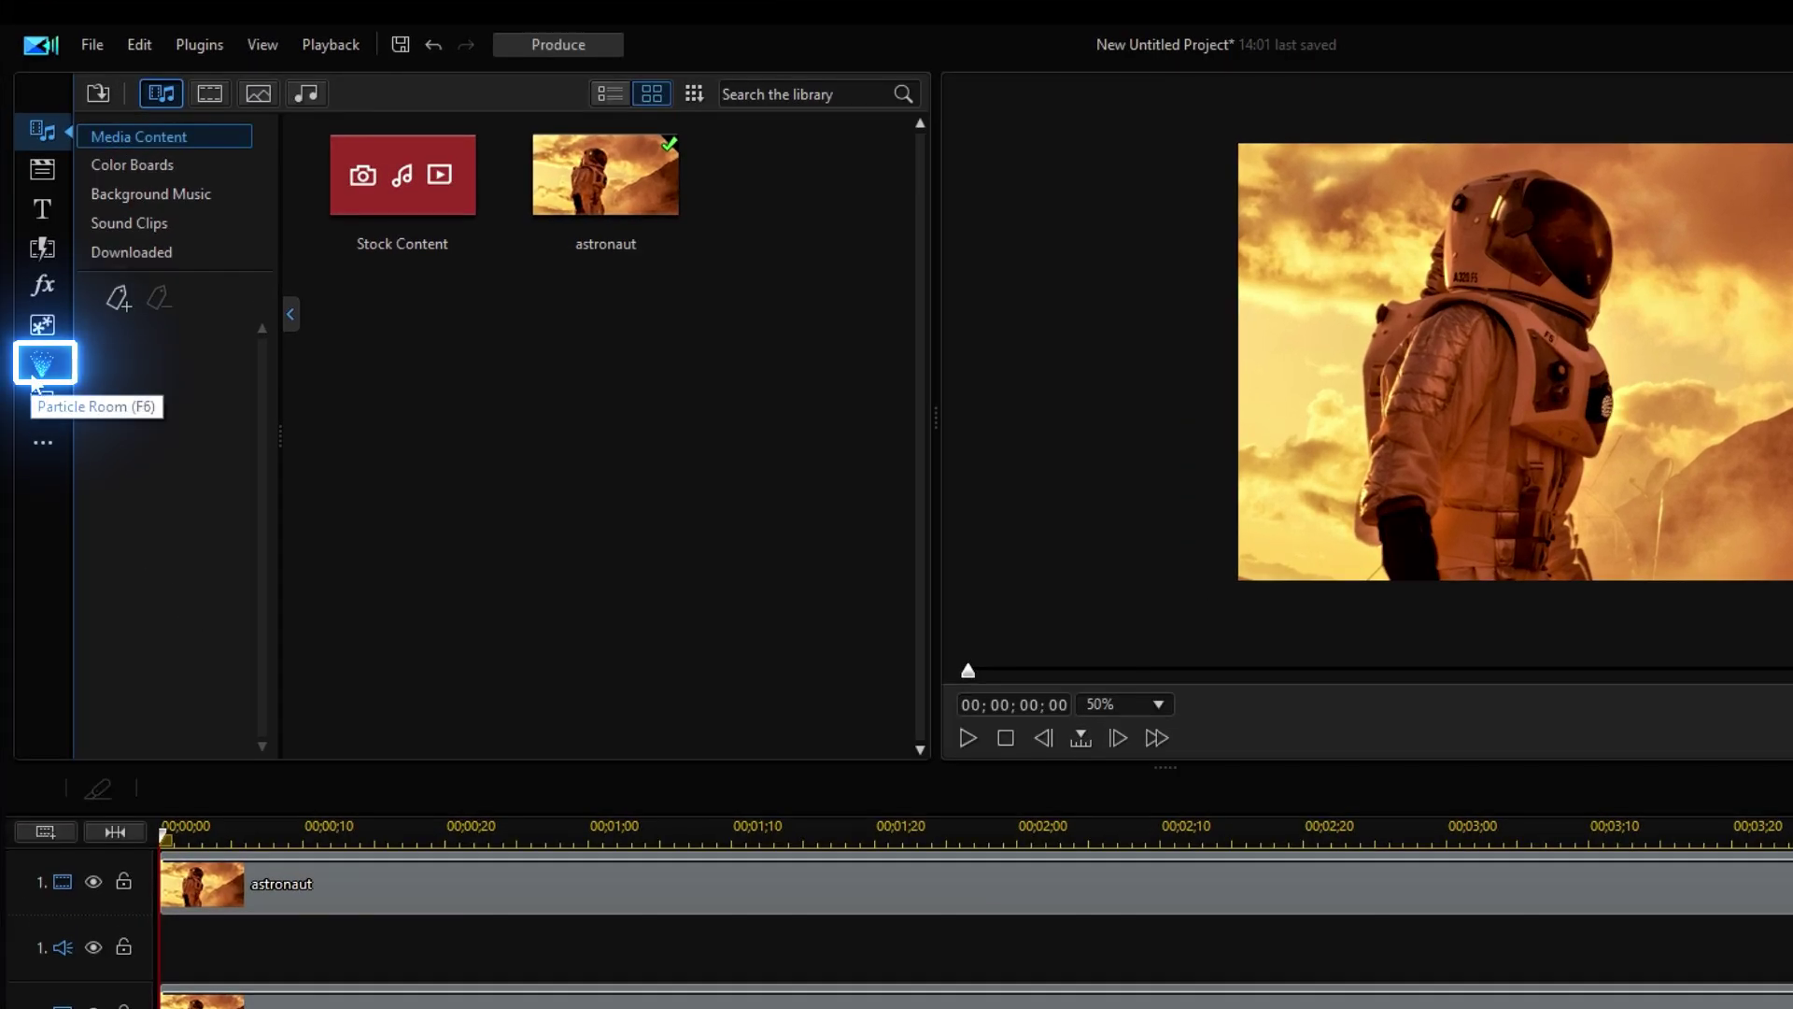
Step: Add the Blowing Sand weather particle effect from the Particle Room to the timeline
click(37, 369)
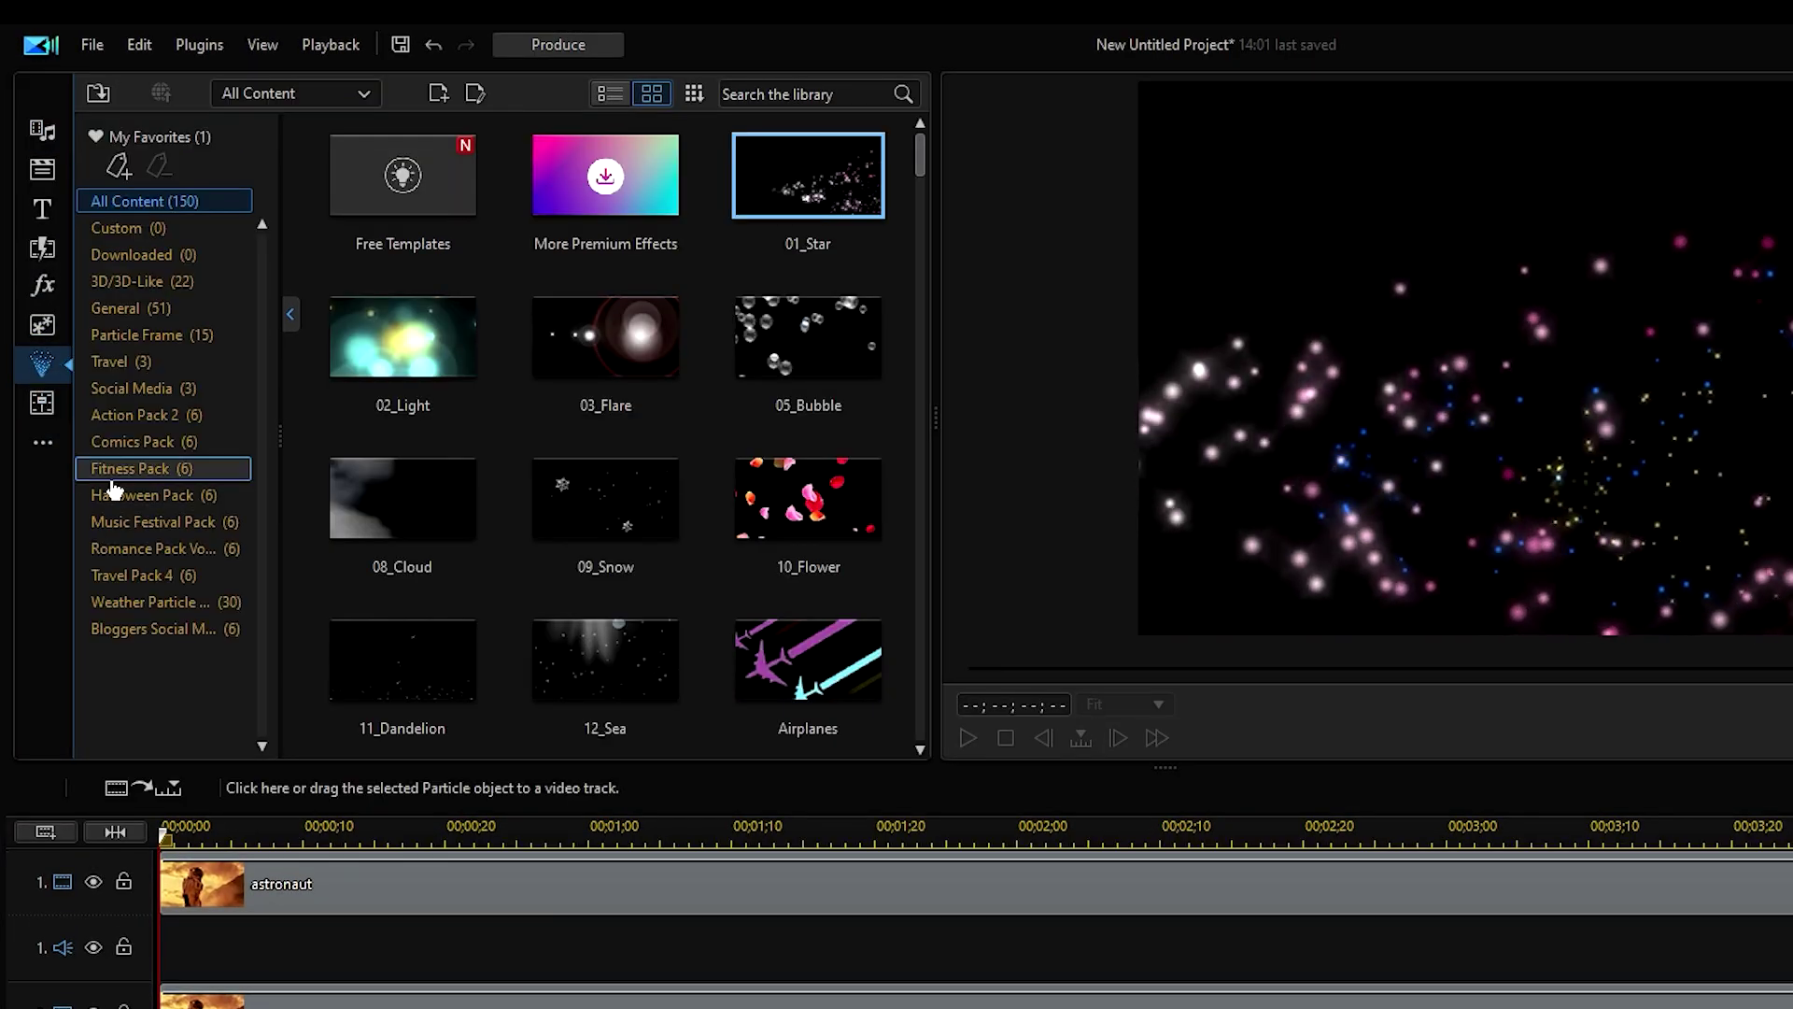
click(184, 607)
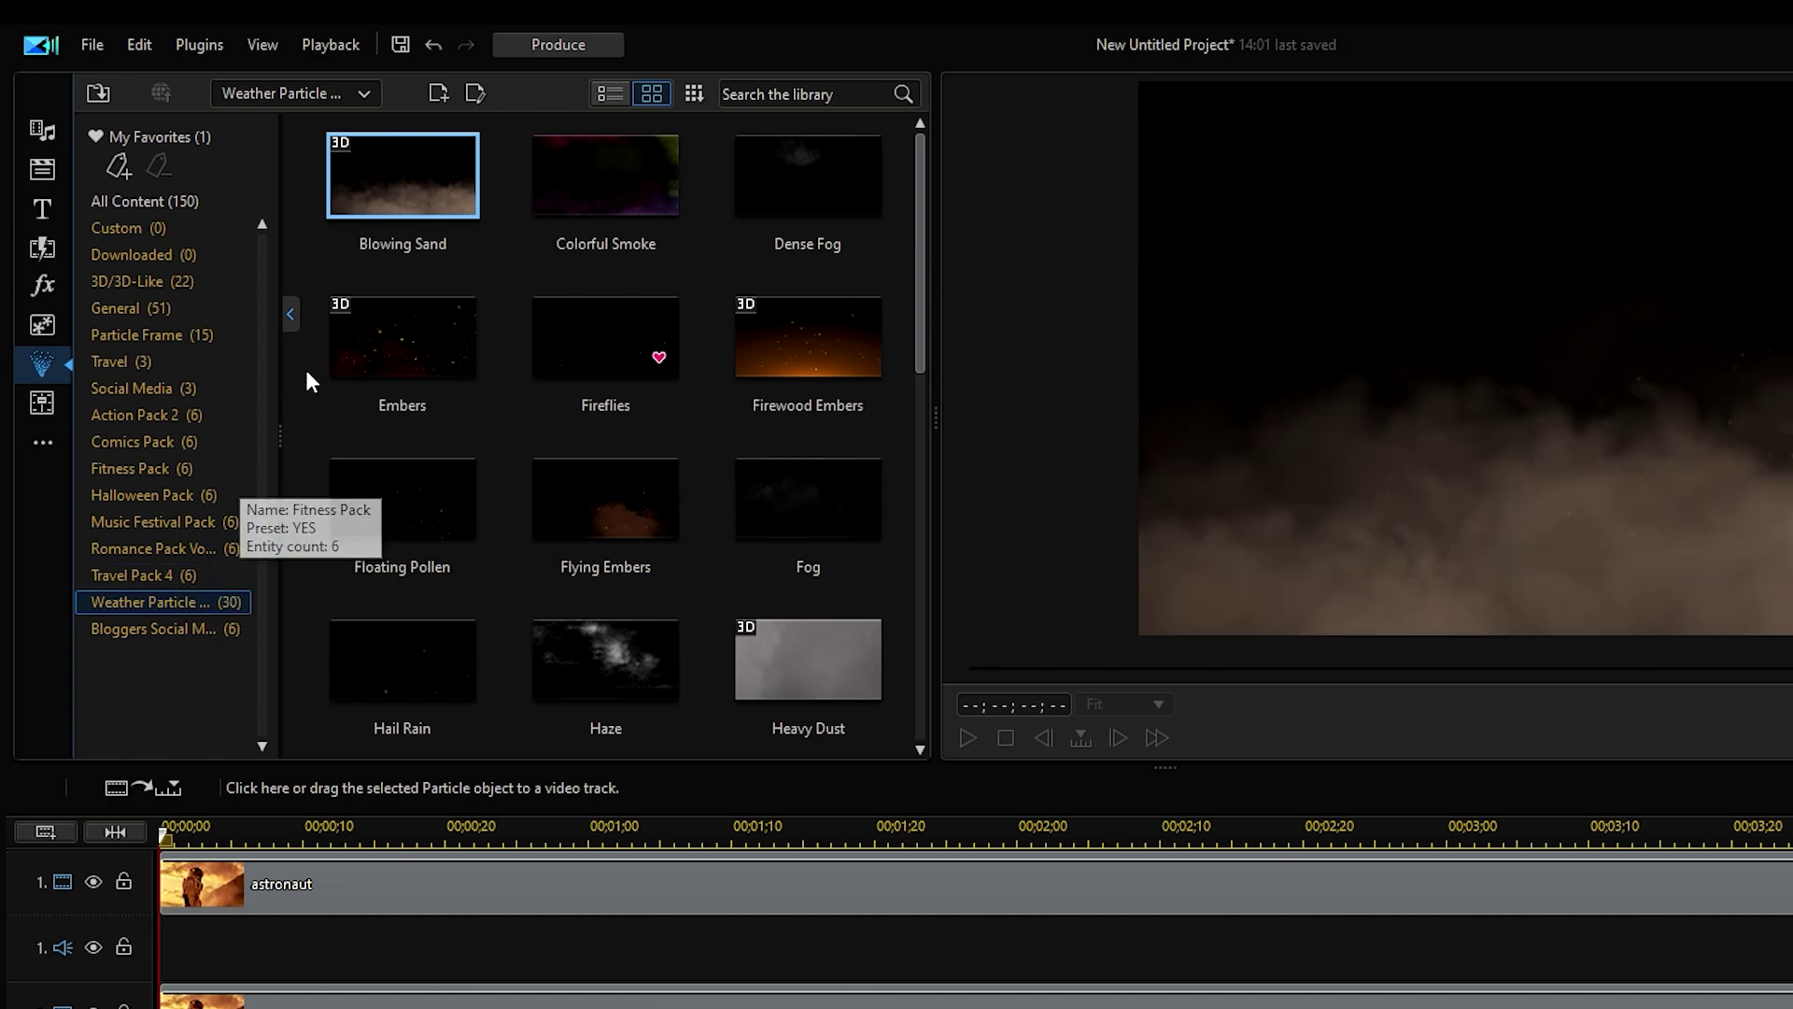
drag(410, 211, 31, 887)
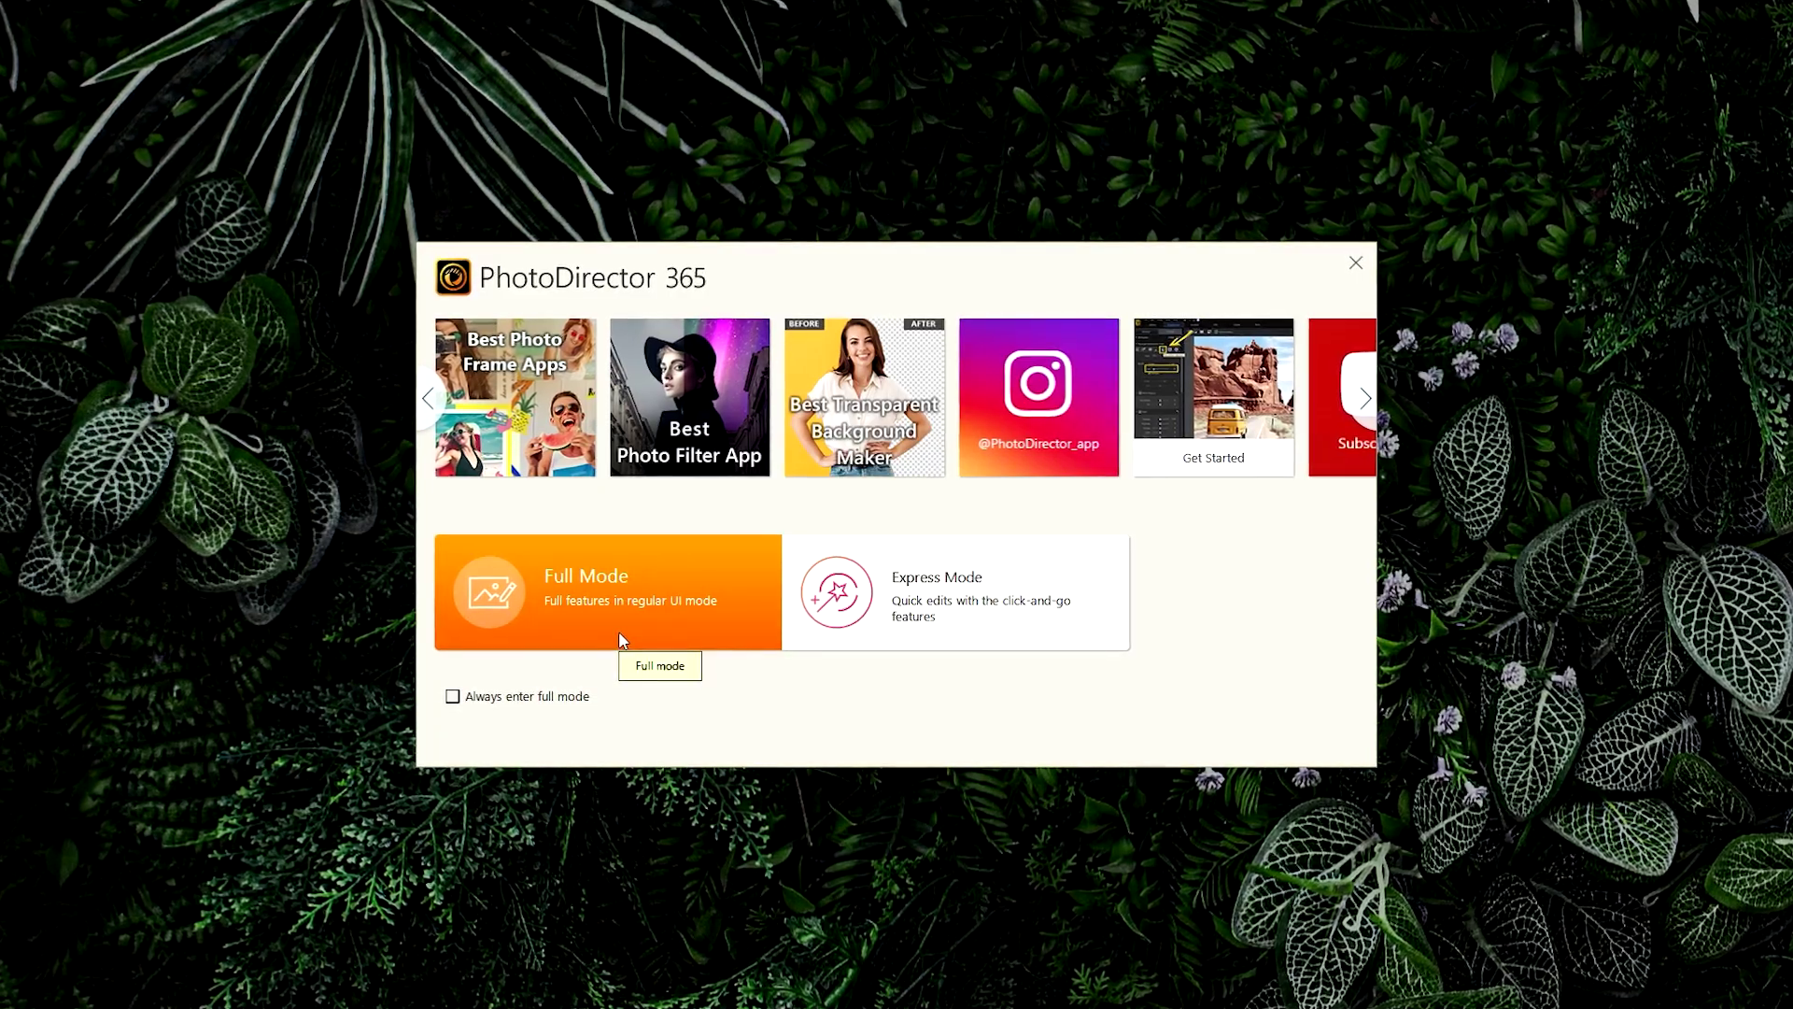
Step: Import the sea photo into the PhotoDirector library
click(620, 639)
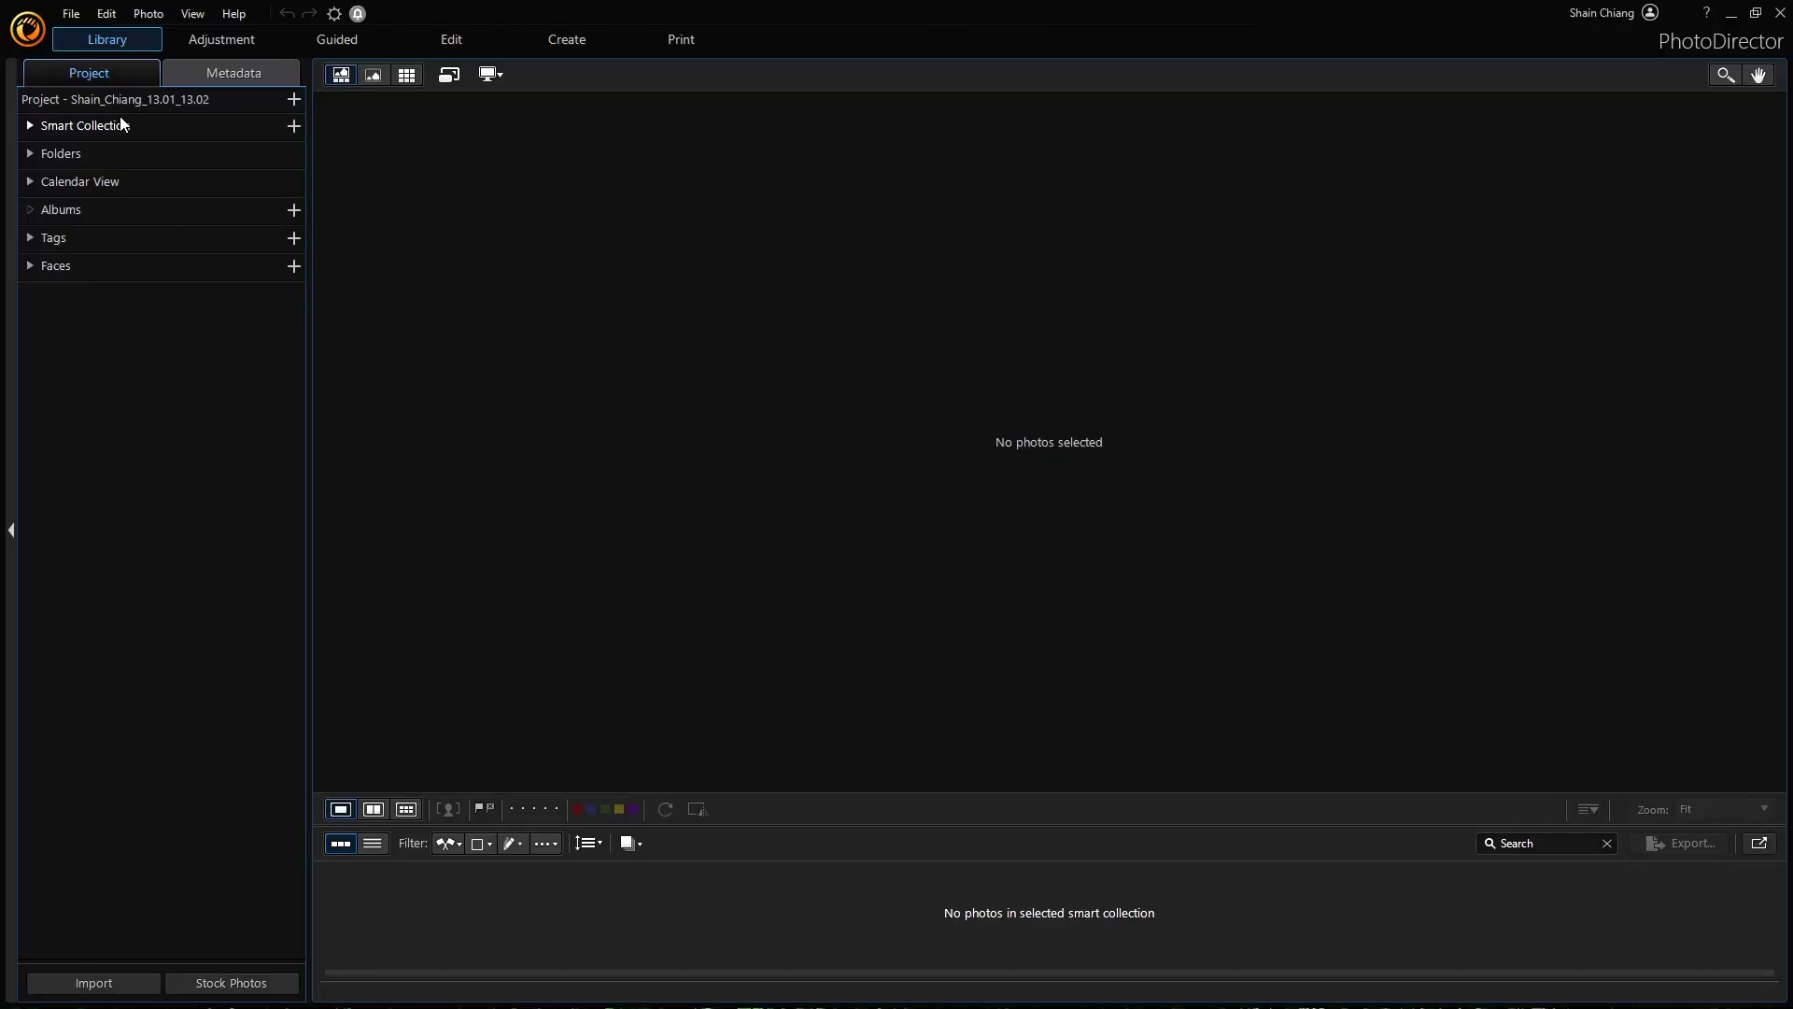
click(71, 13)
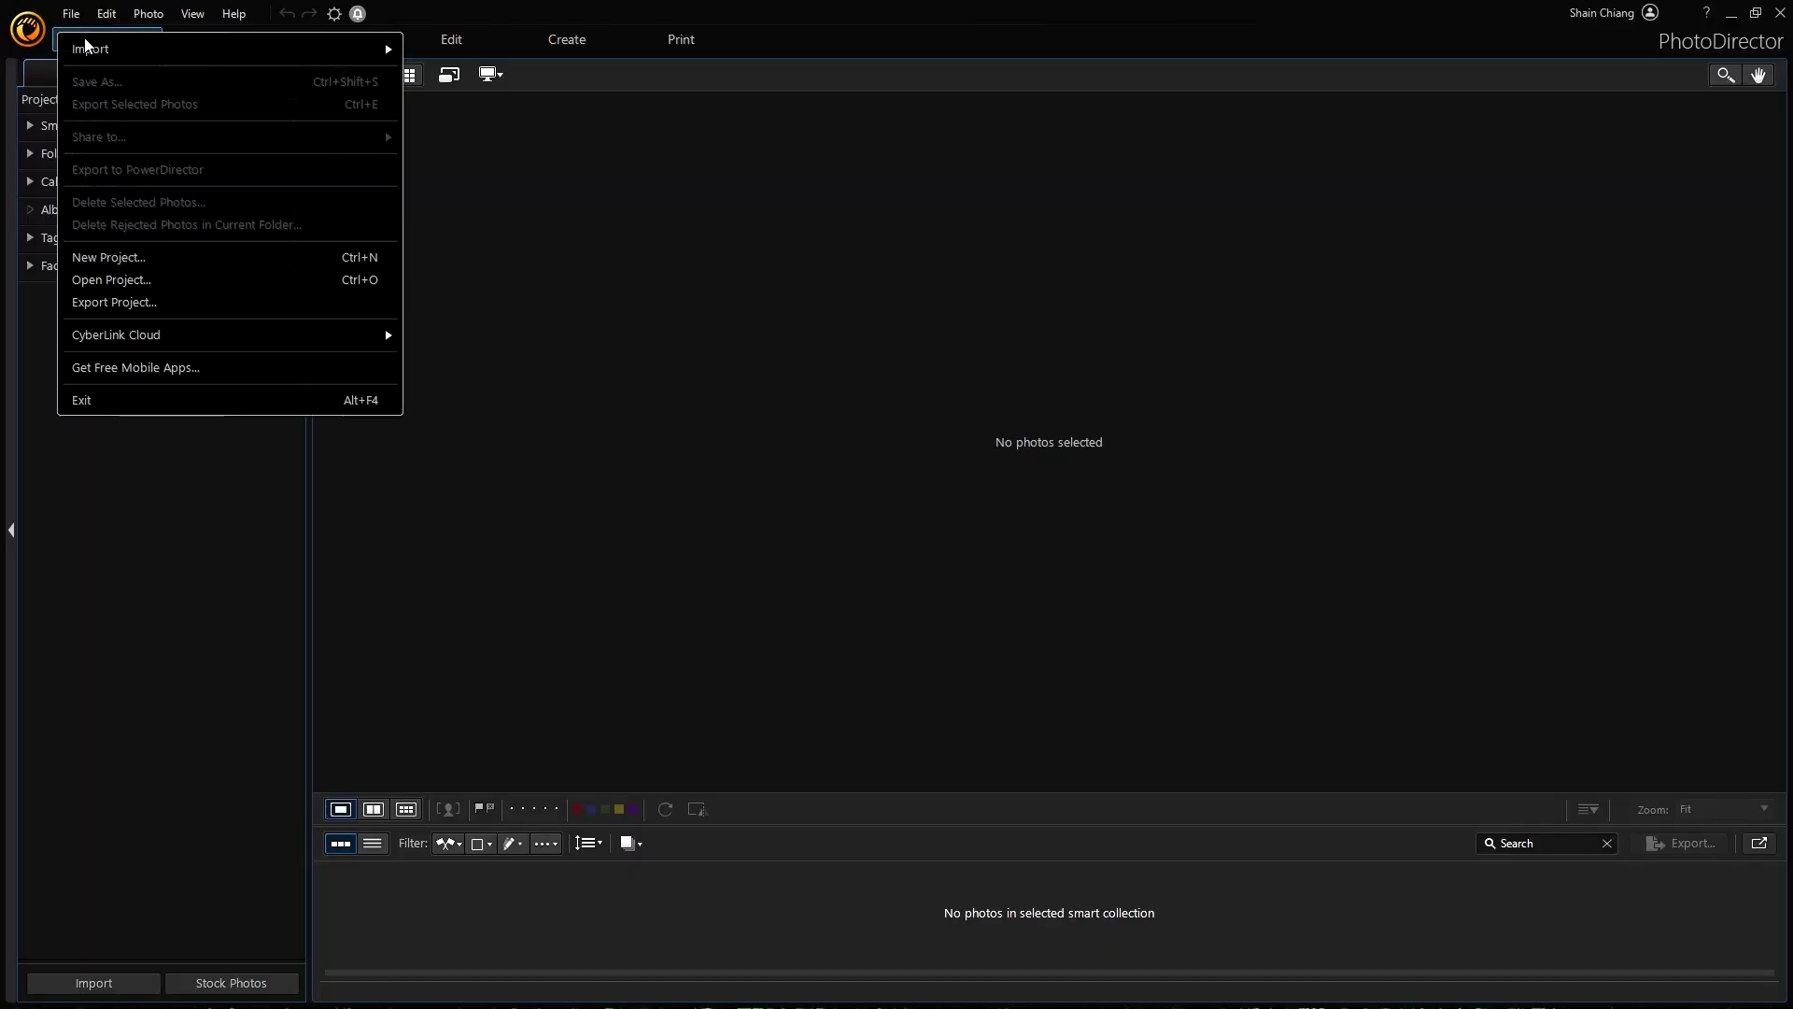
mouse_move(303, 56)
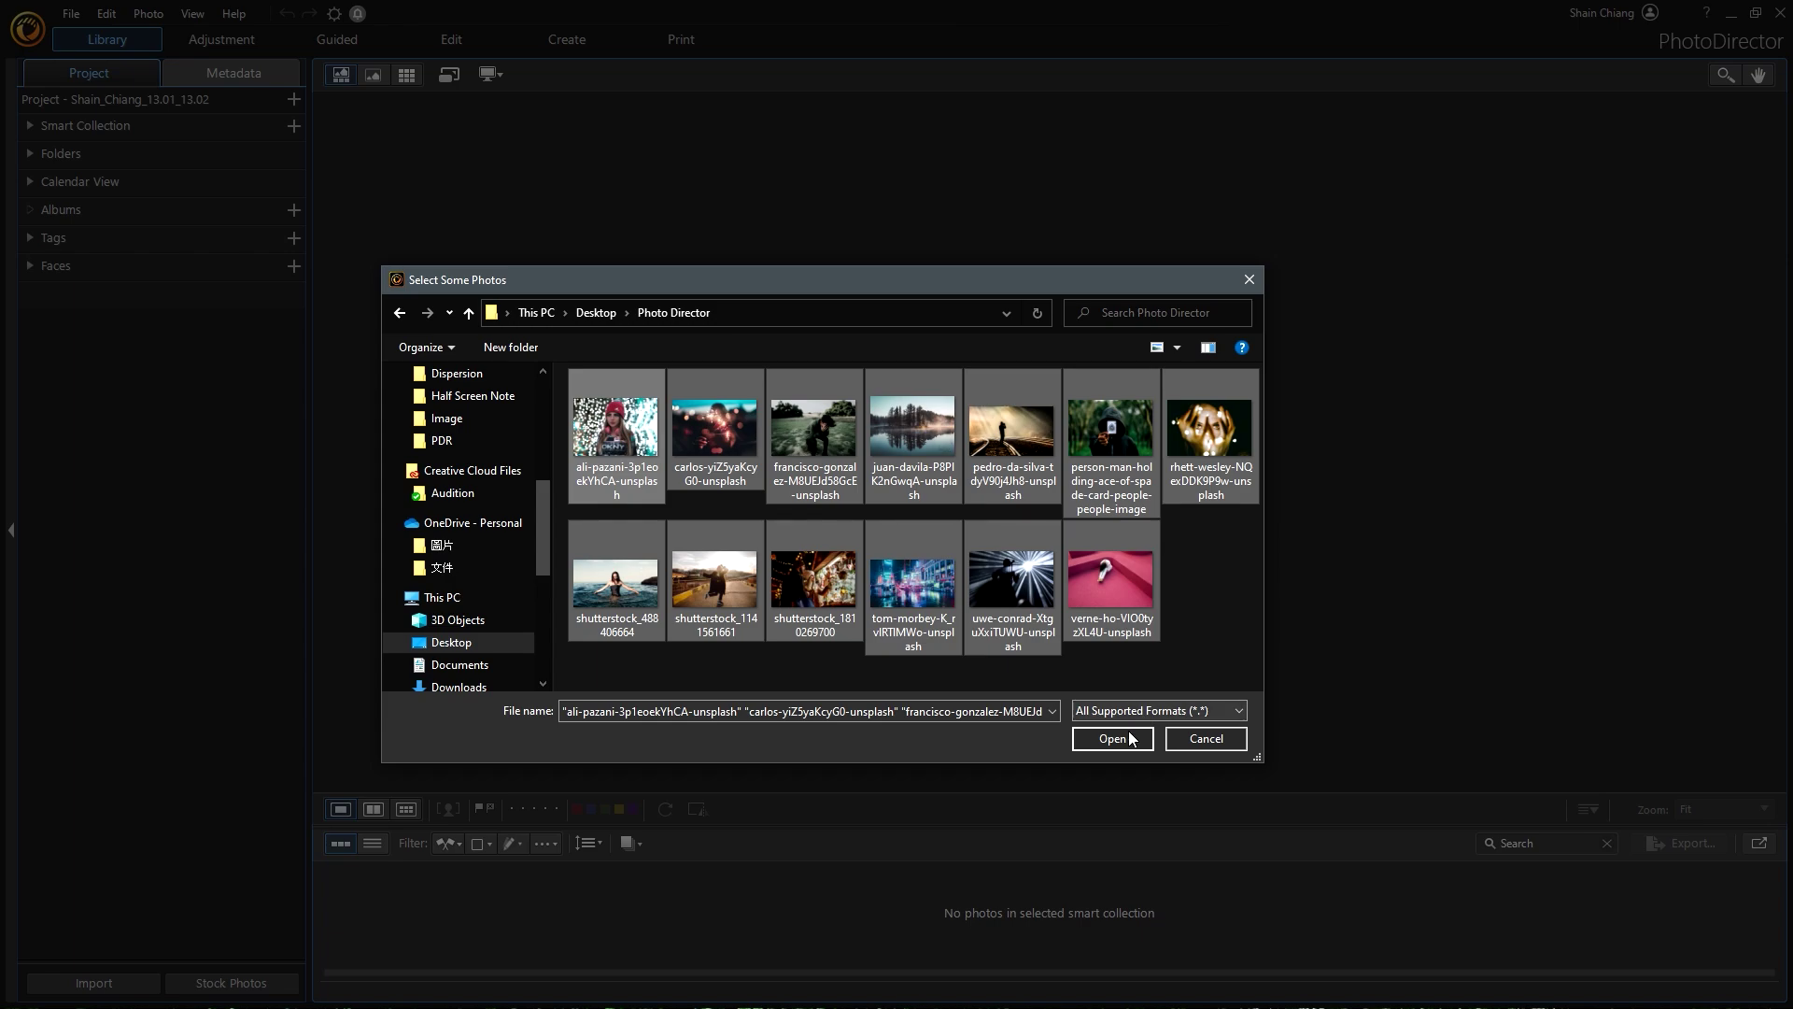
click(1134, 735)
click(1173, 787)
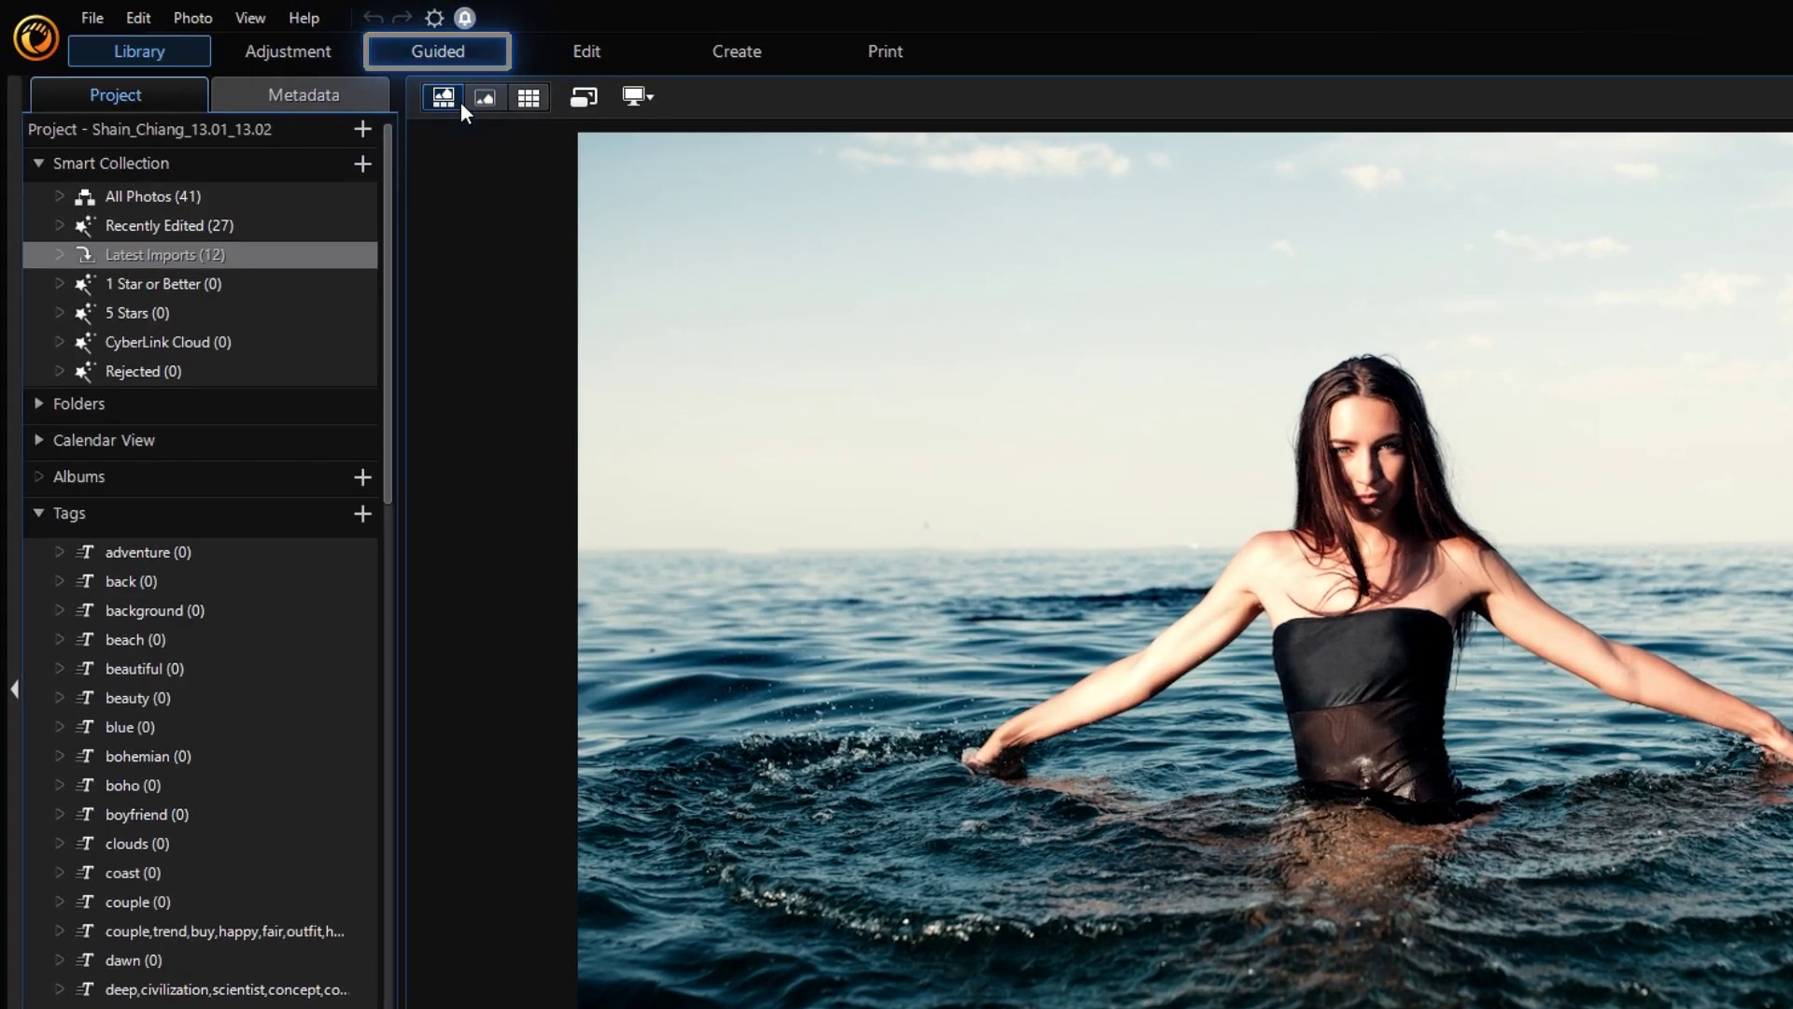
Step: Animate the sea water with Photo Animation, keeping the woman still, preview it, and open Produce settings
click(458, 52)
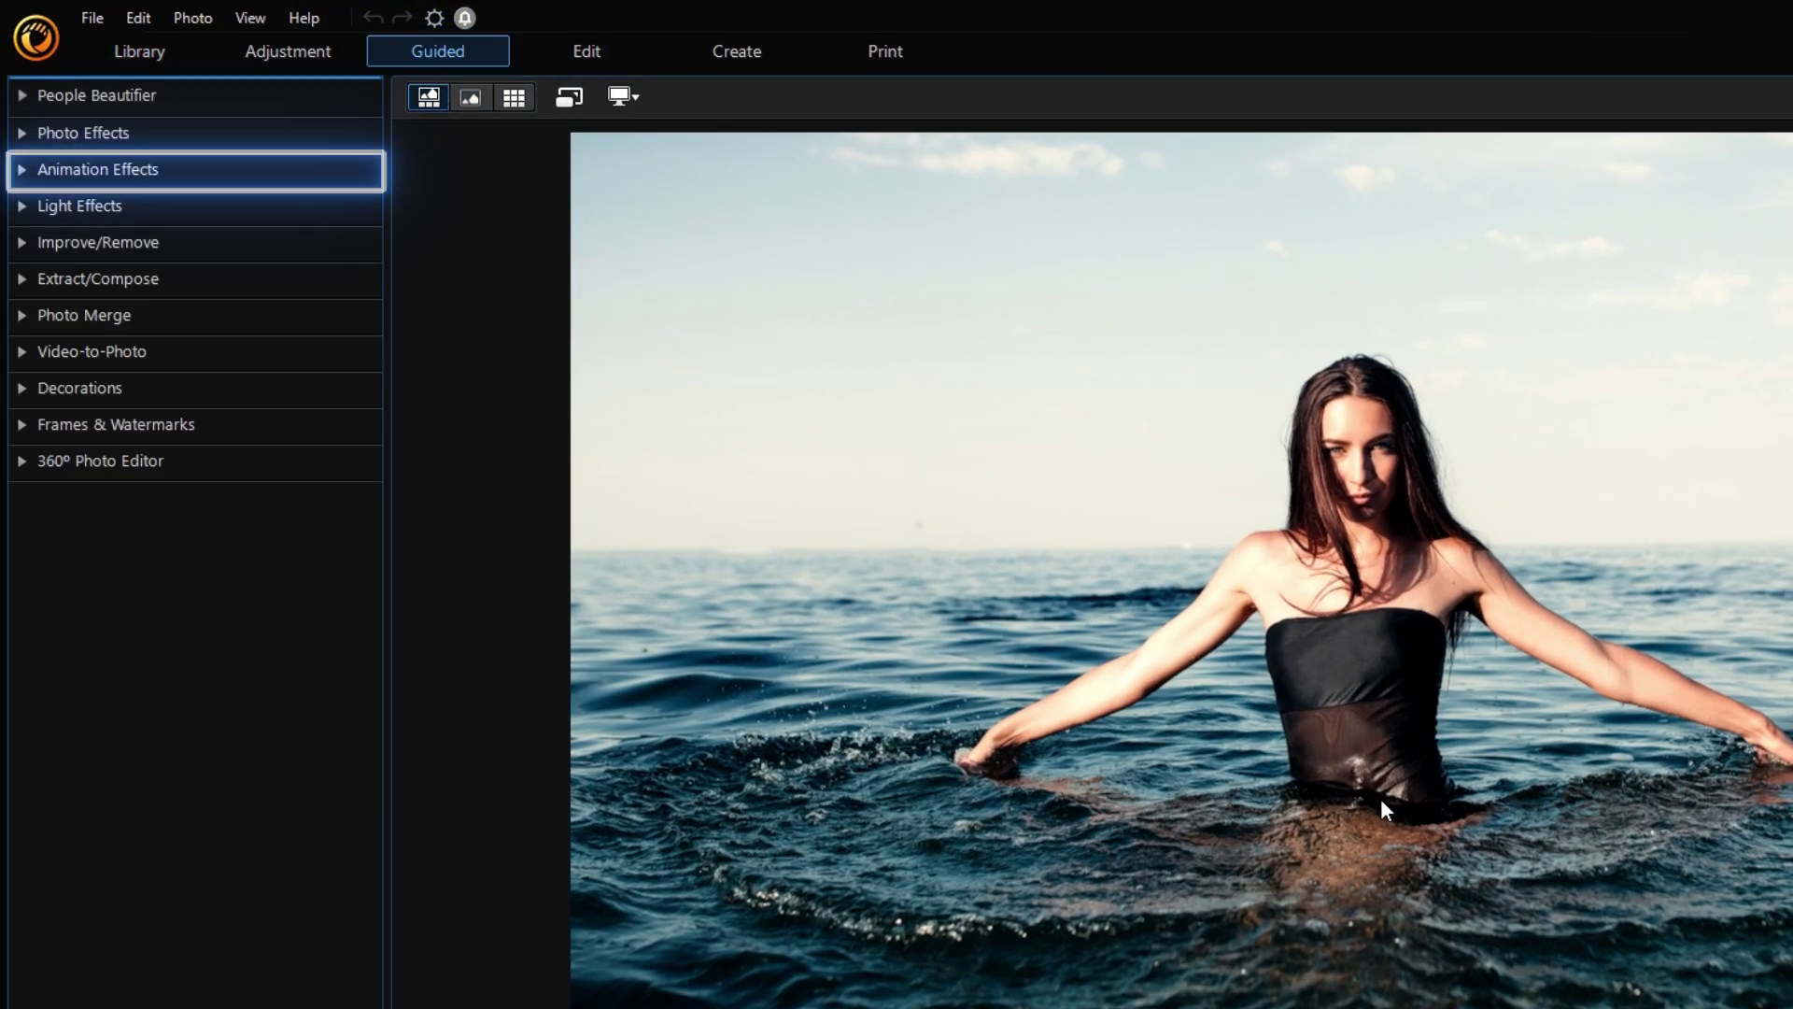
click(333, 164)
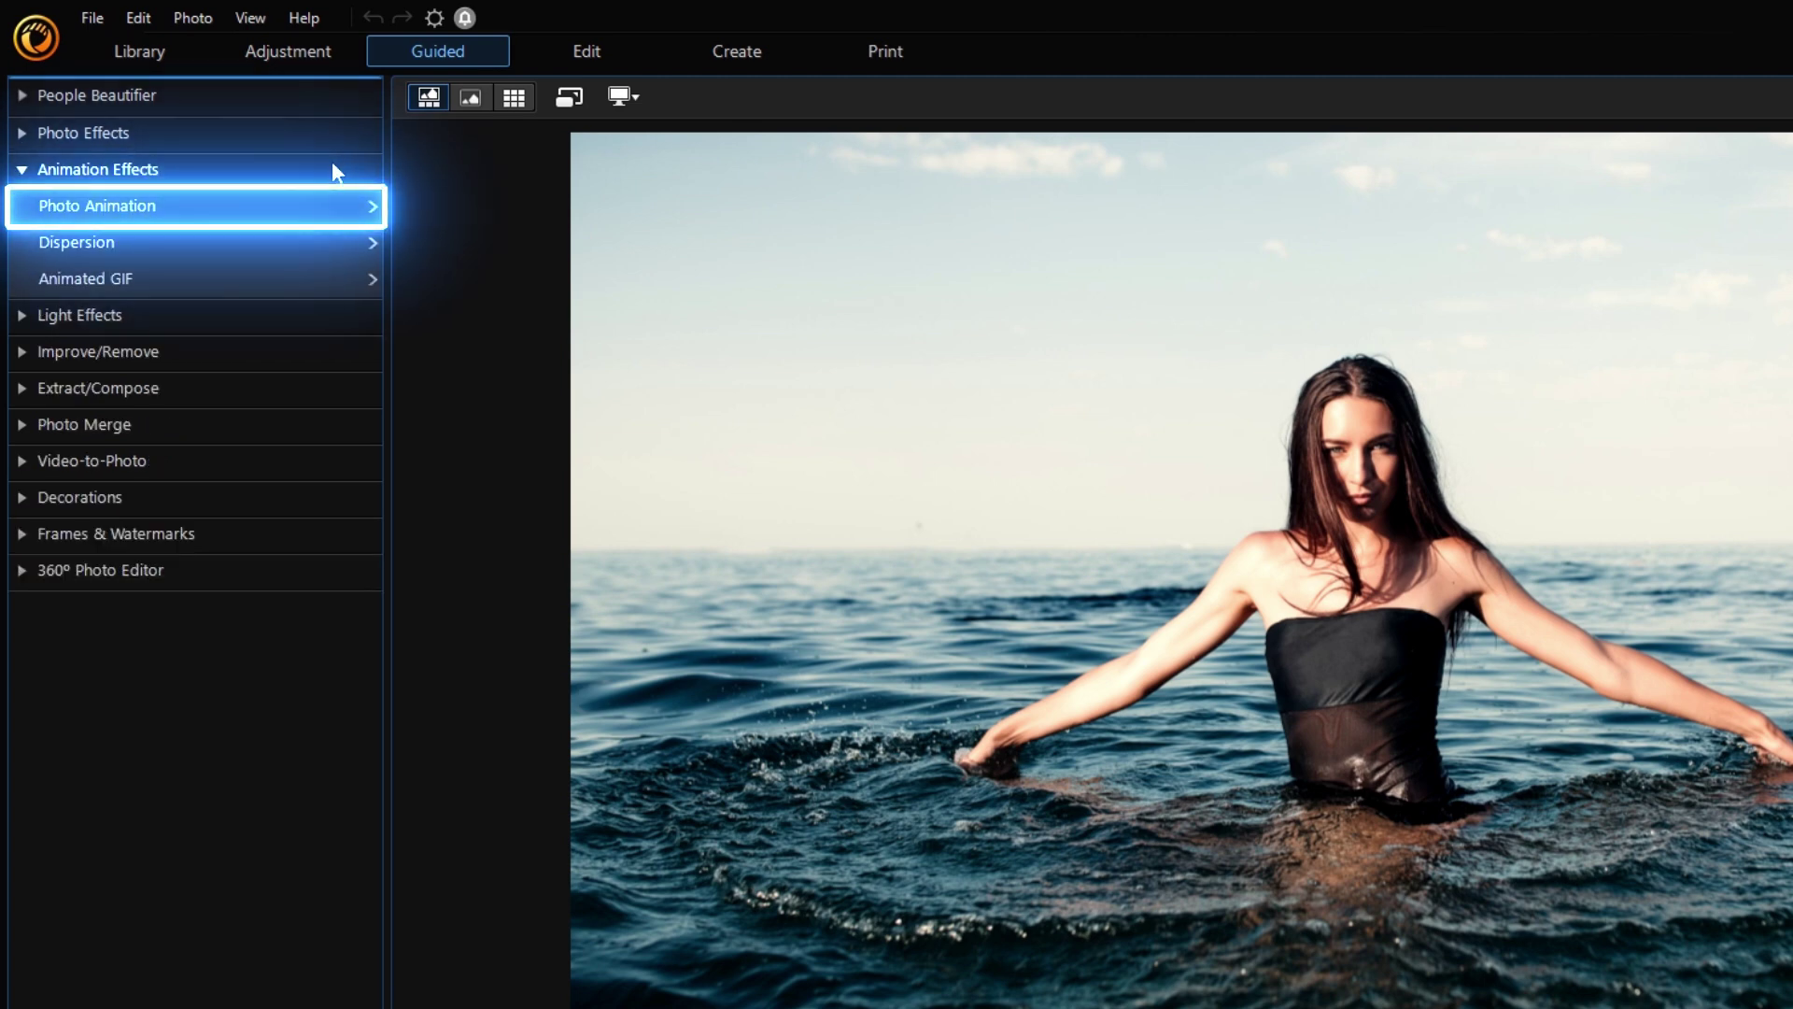
click(308, 205)
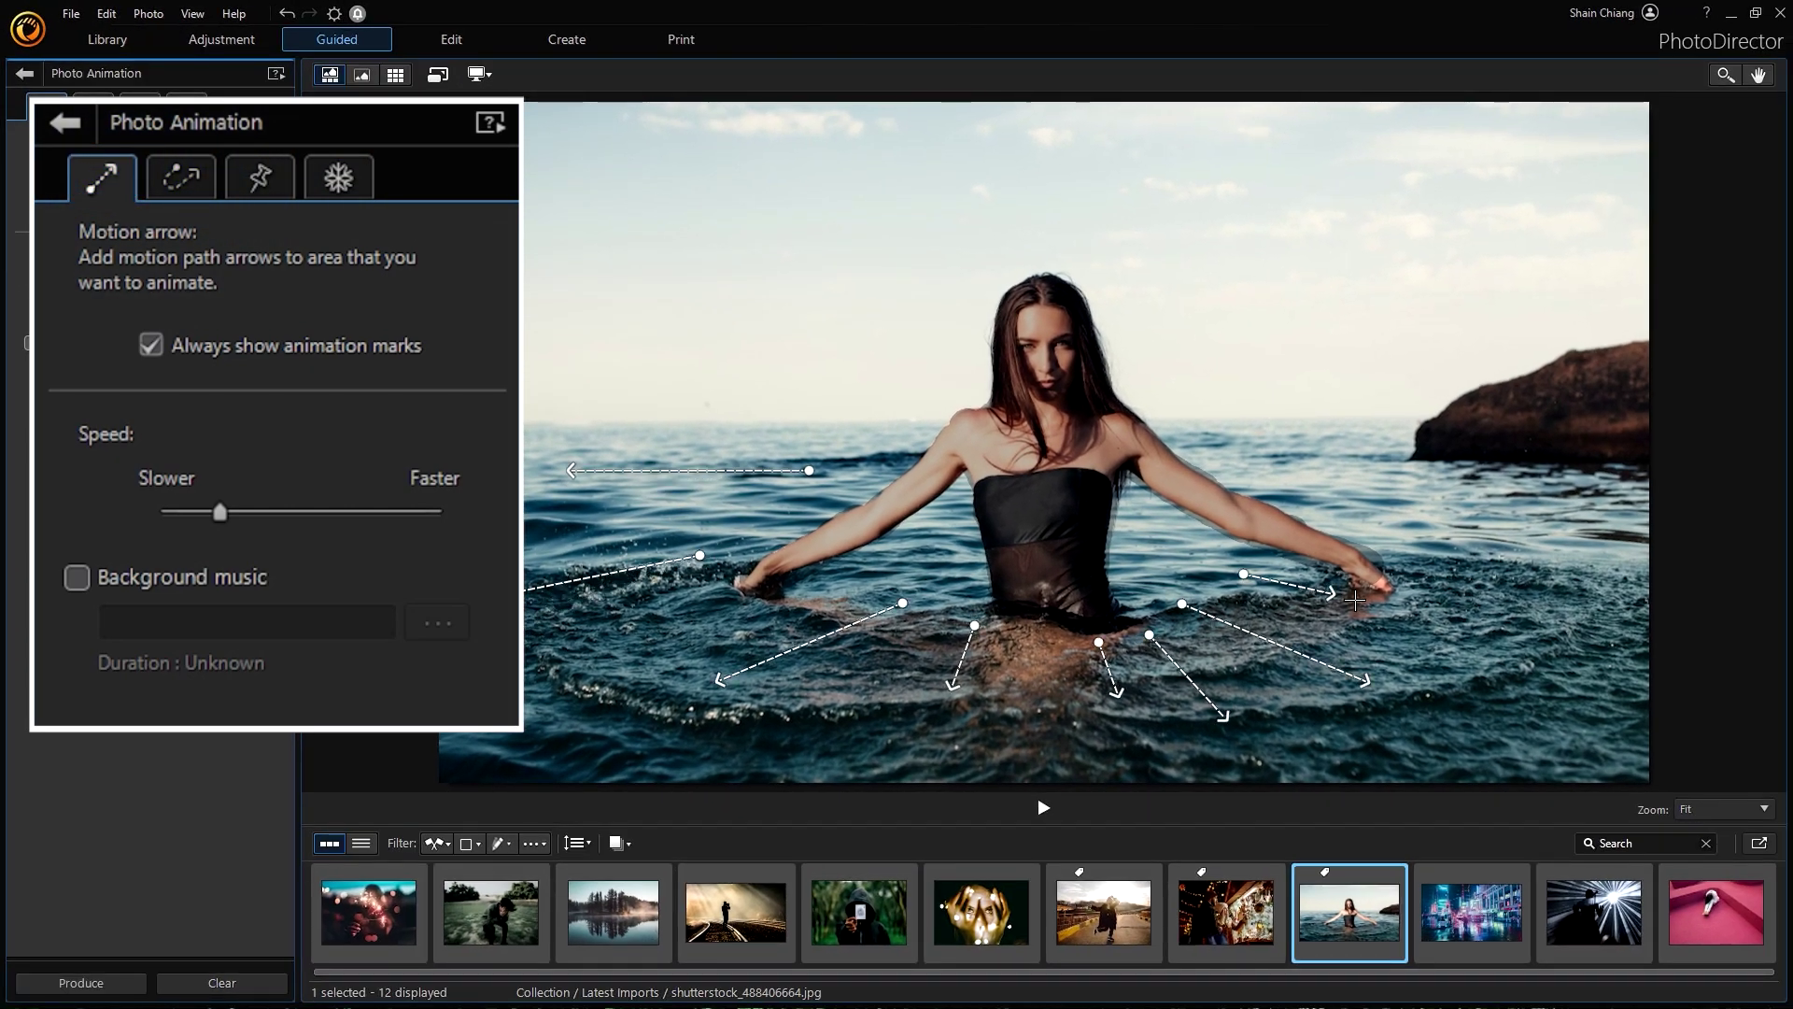
click(1045, 807)
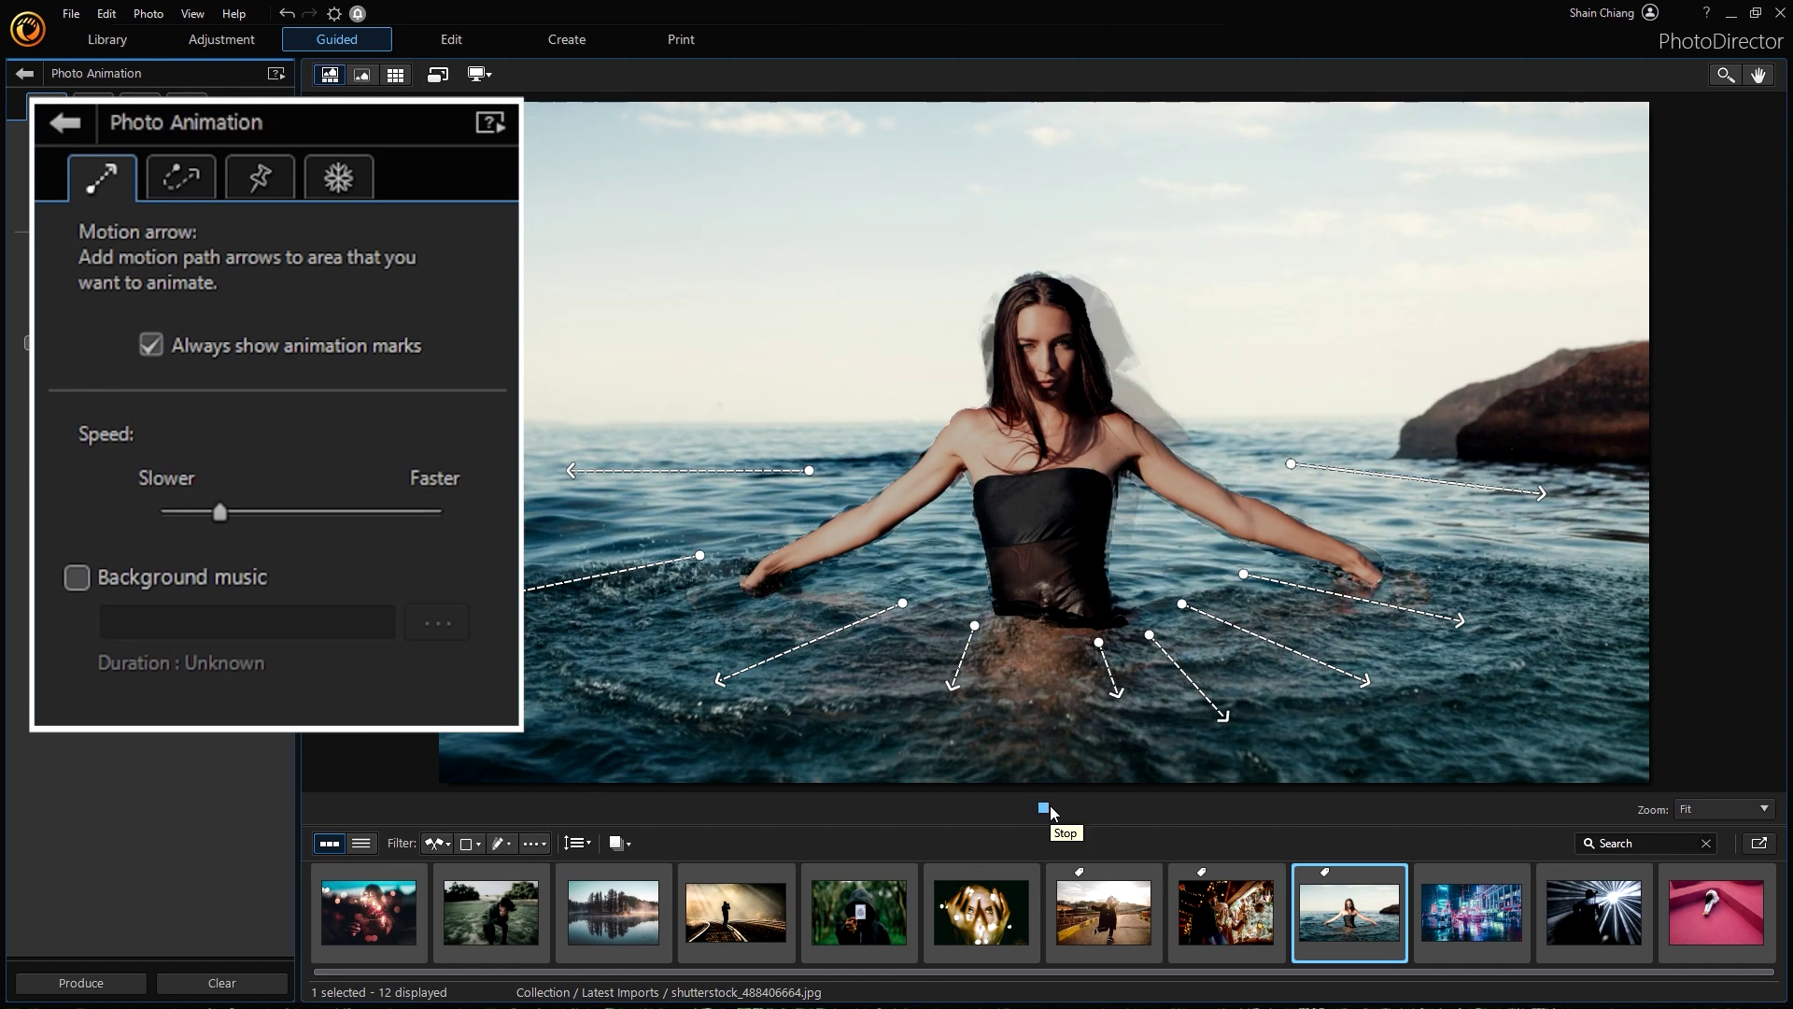
click(1045, 807)
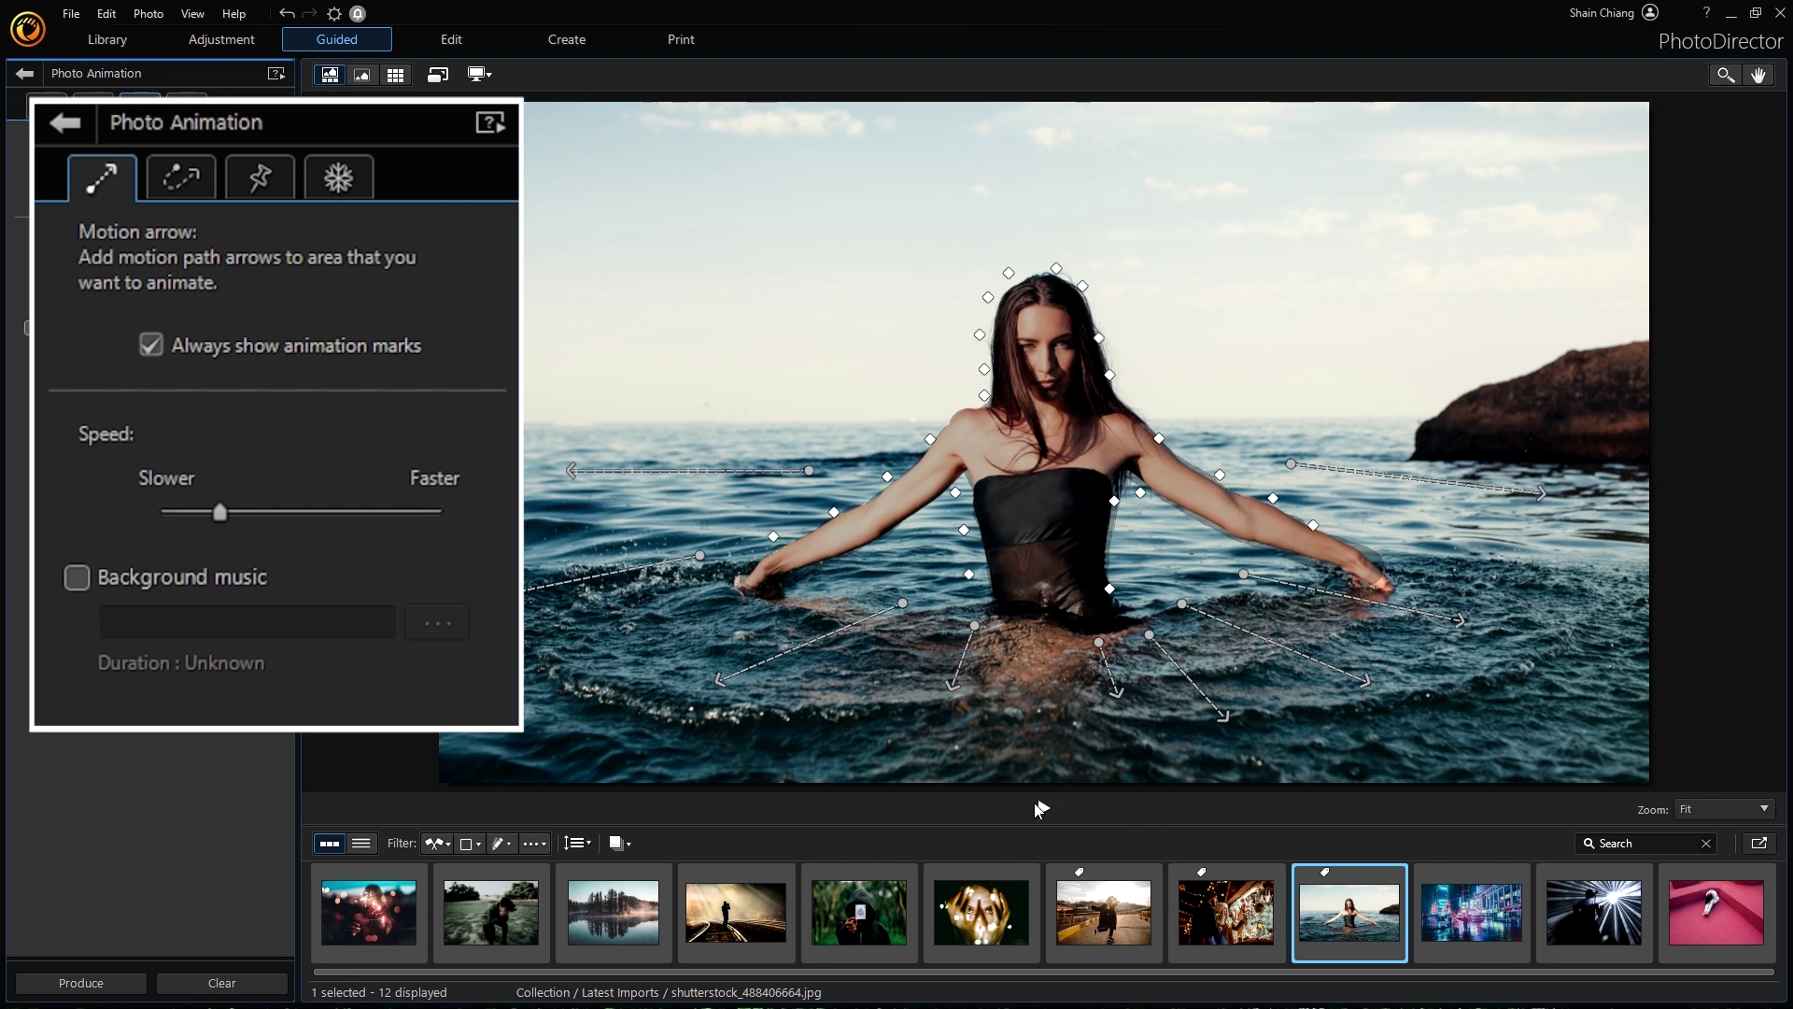
click(1040, 808)
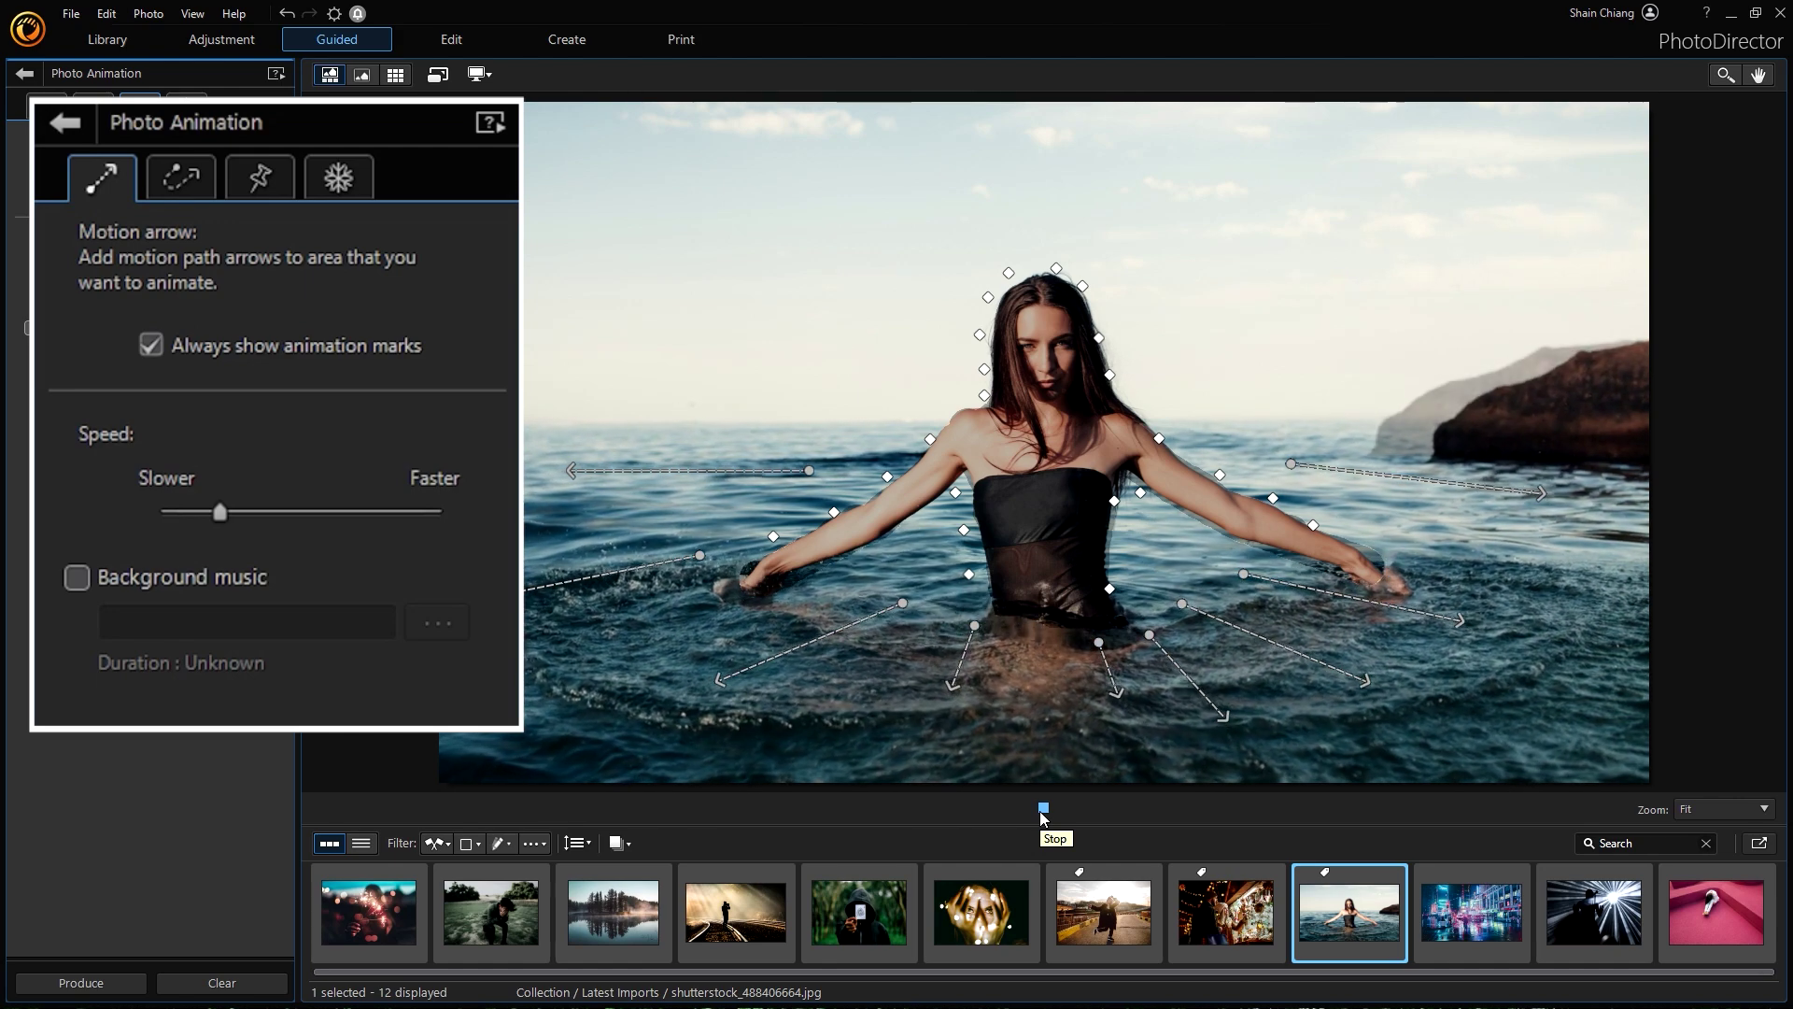
click(1044, 808)
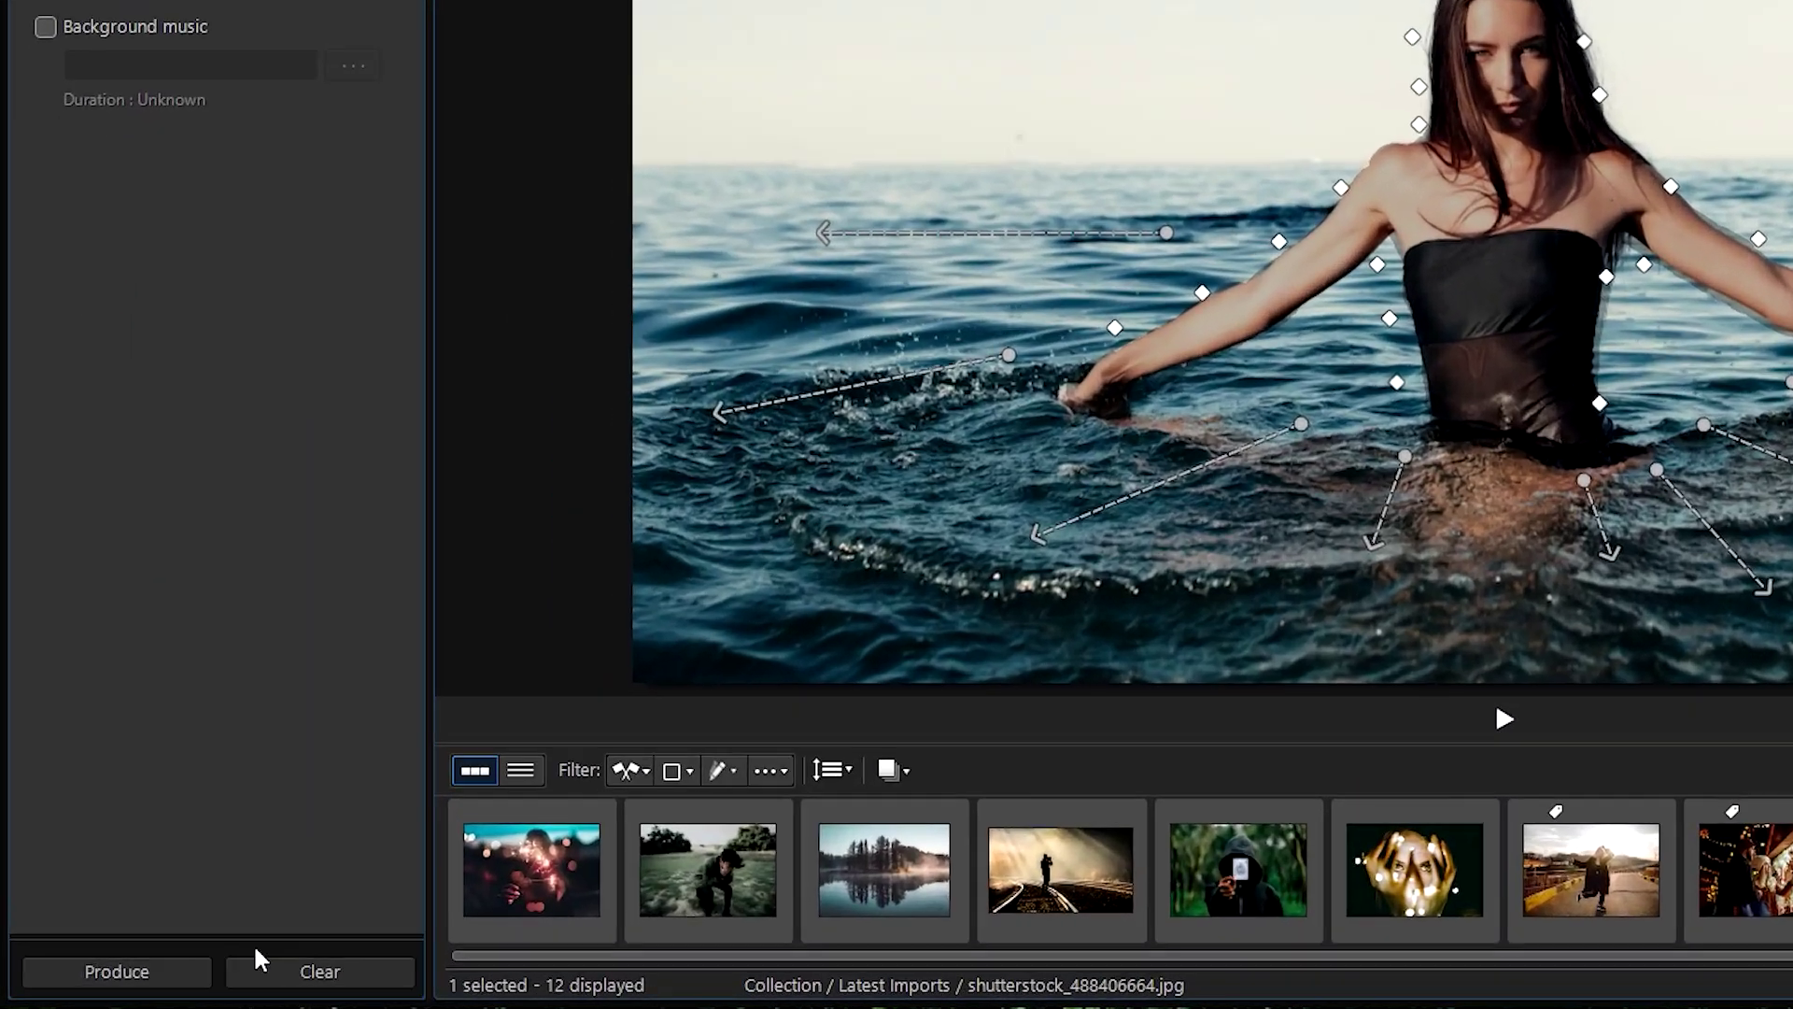
click(173, 976)
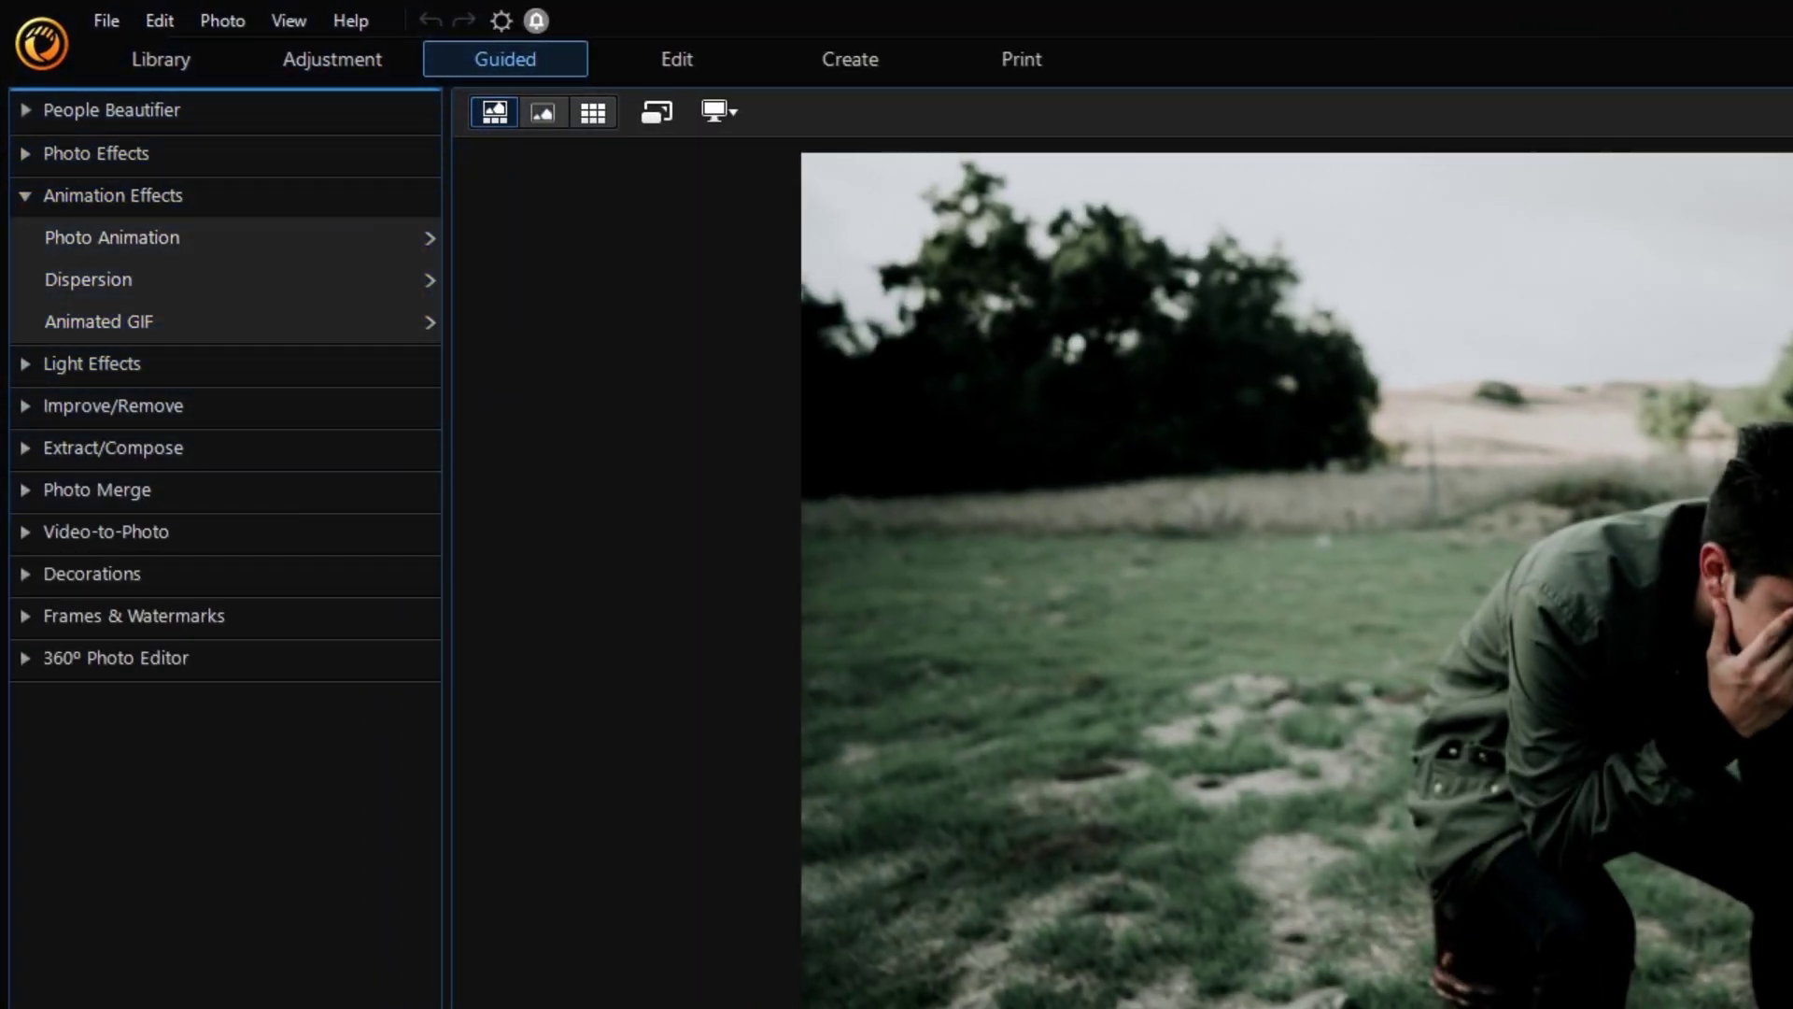
Step: Paint over the crouching man in the Dispersion tool and apply the disperse region
click(249, 280)
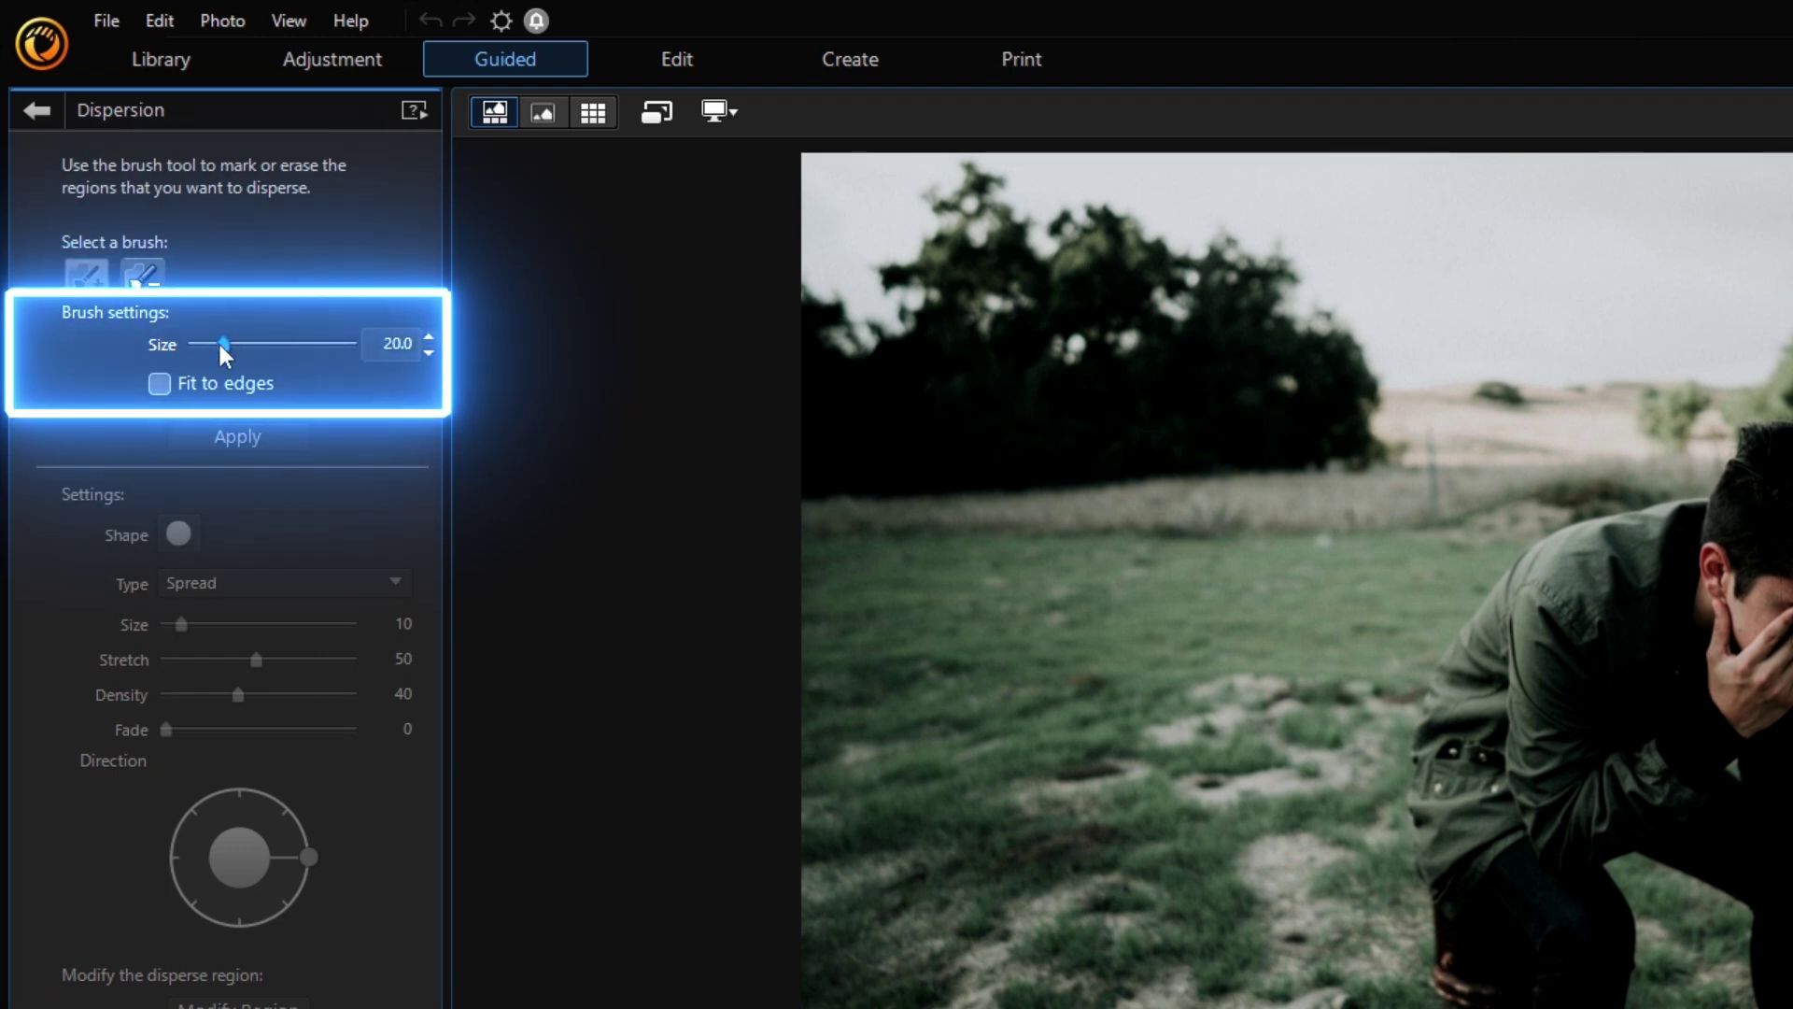
drag(222, 343, 226, 344)
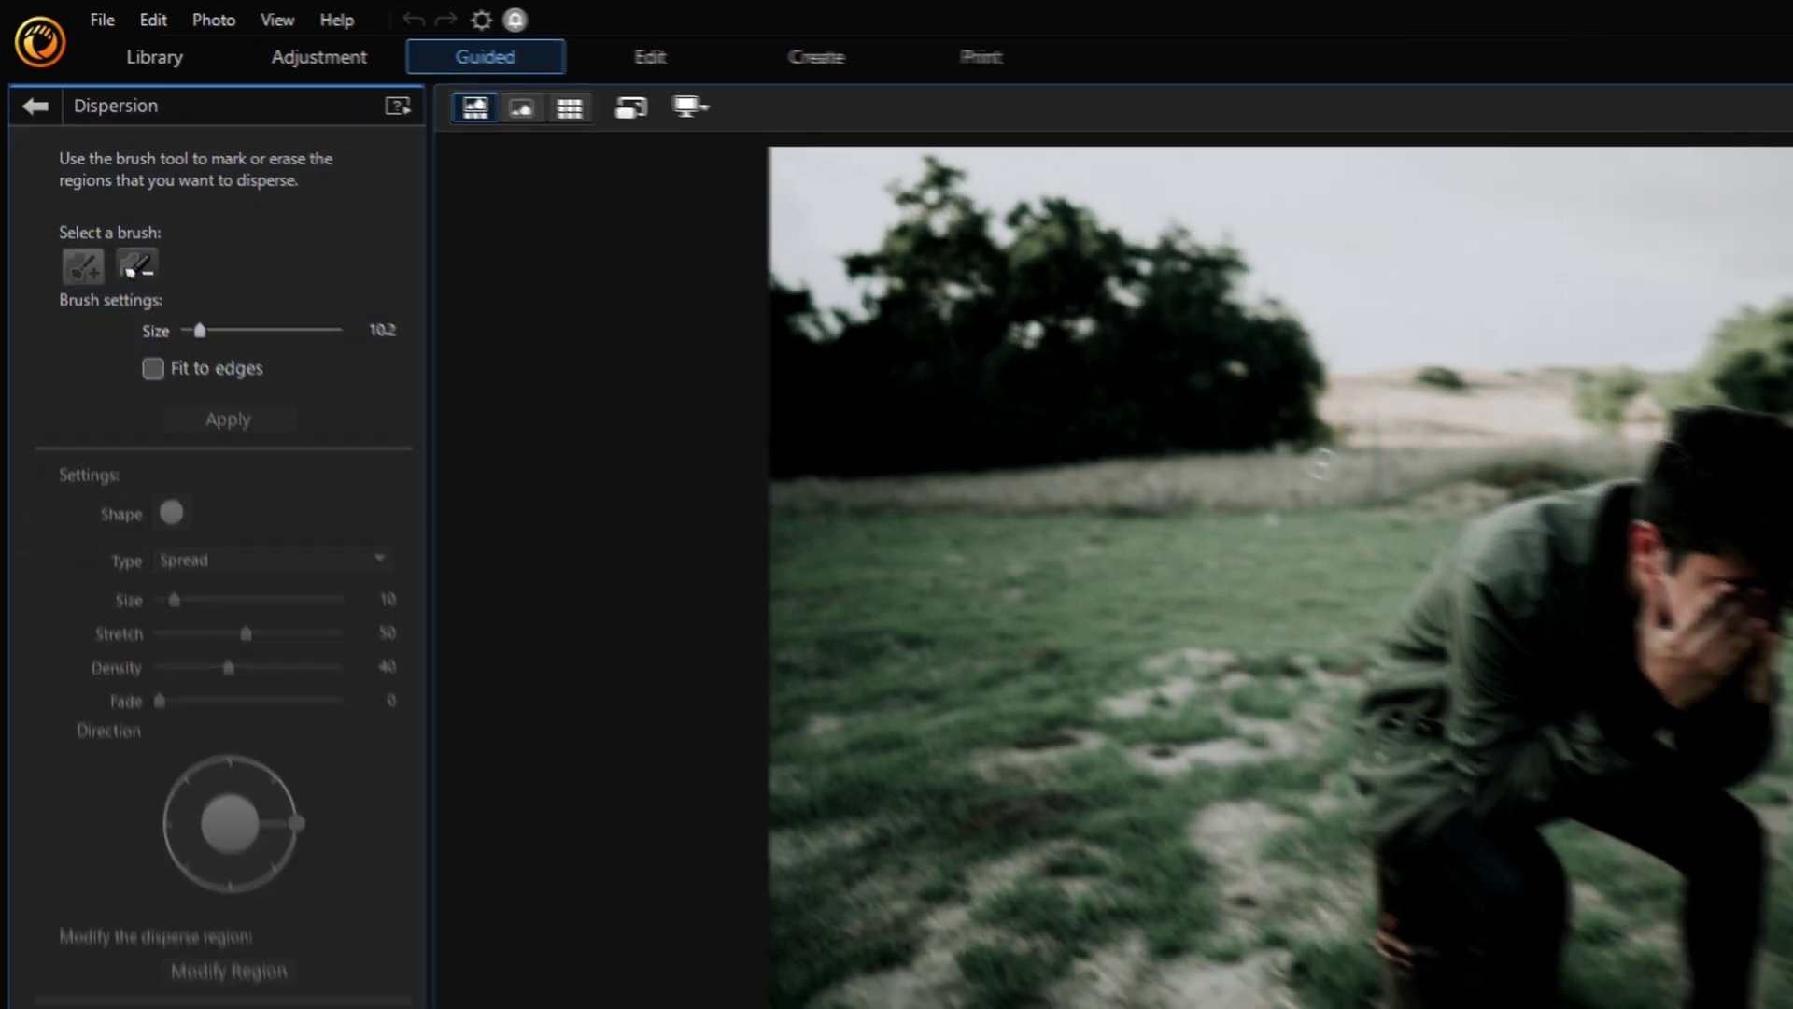
drag(1694, 511, 1458, 635)
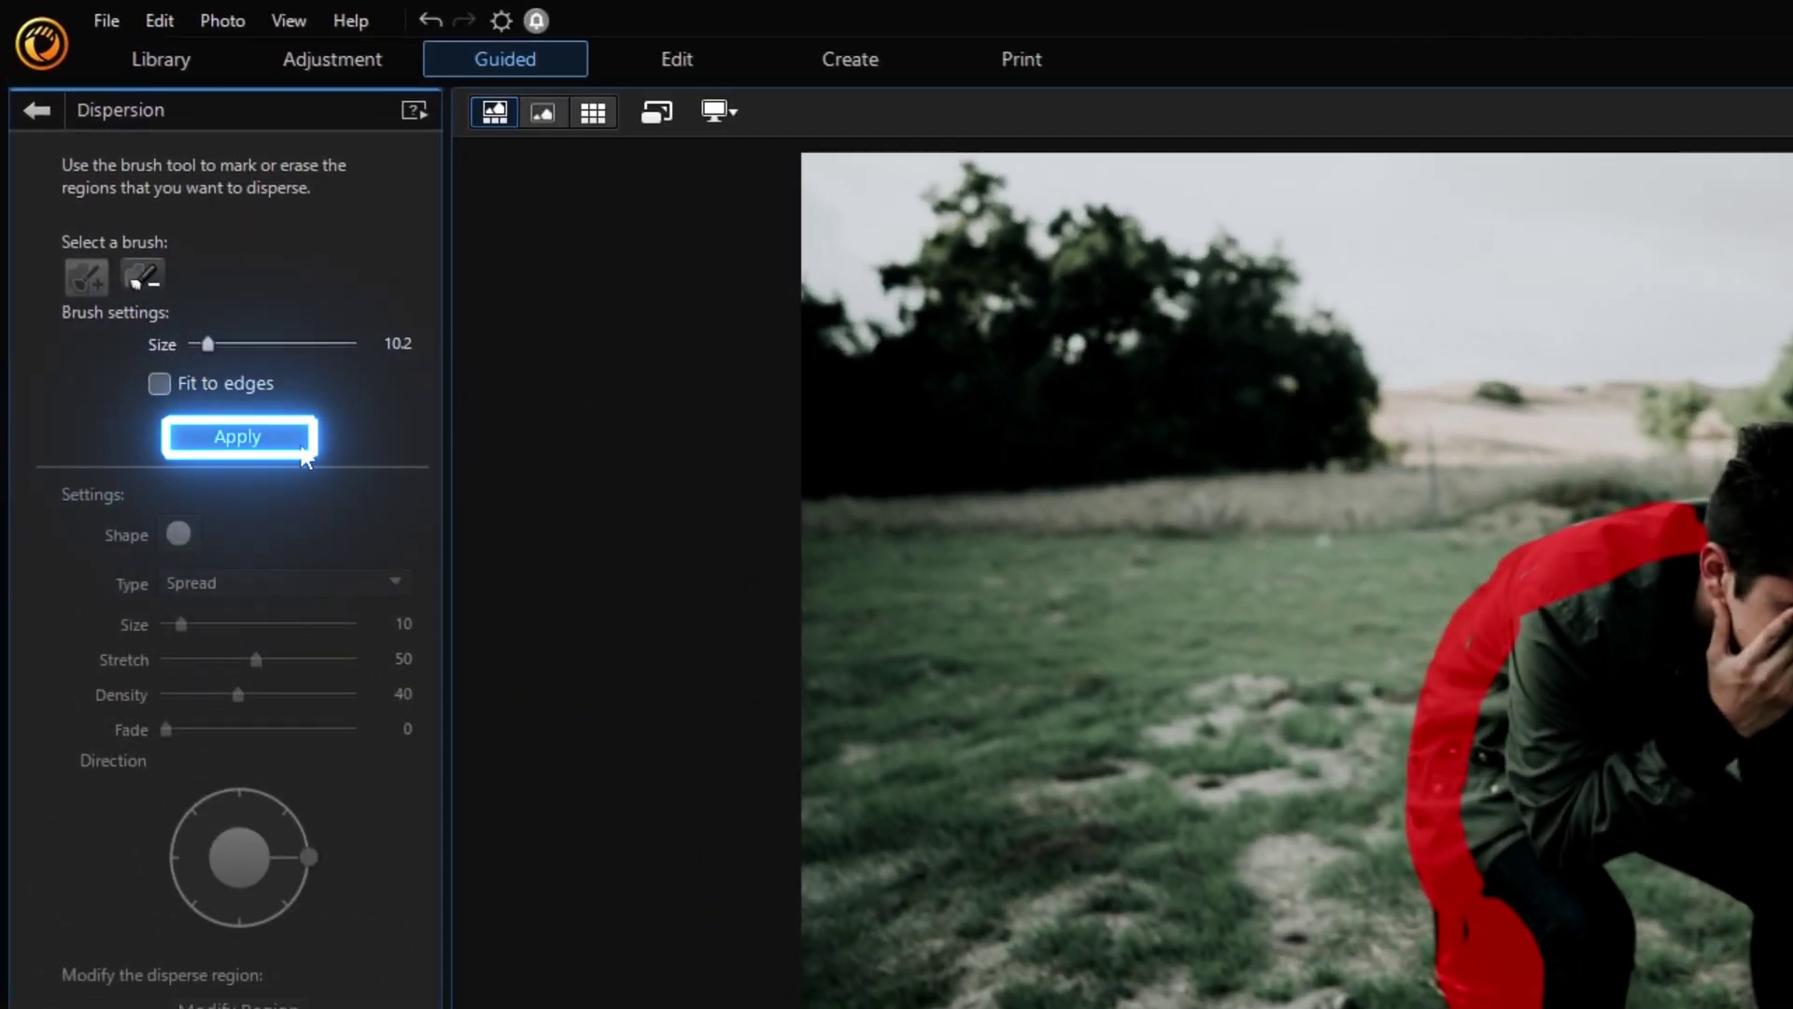
click(192, 293)
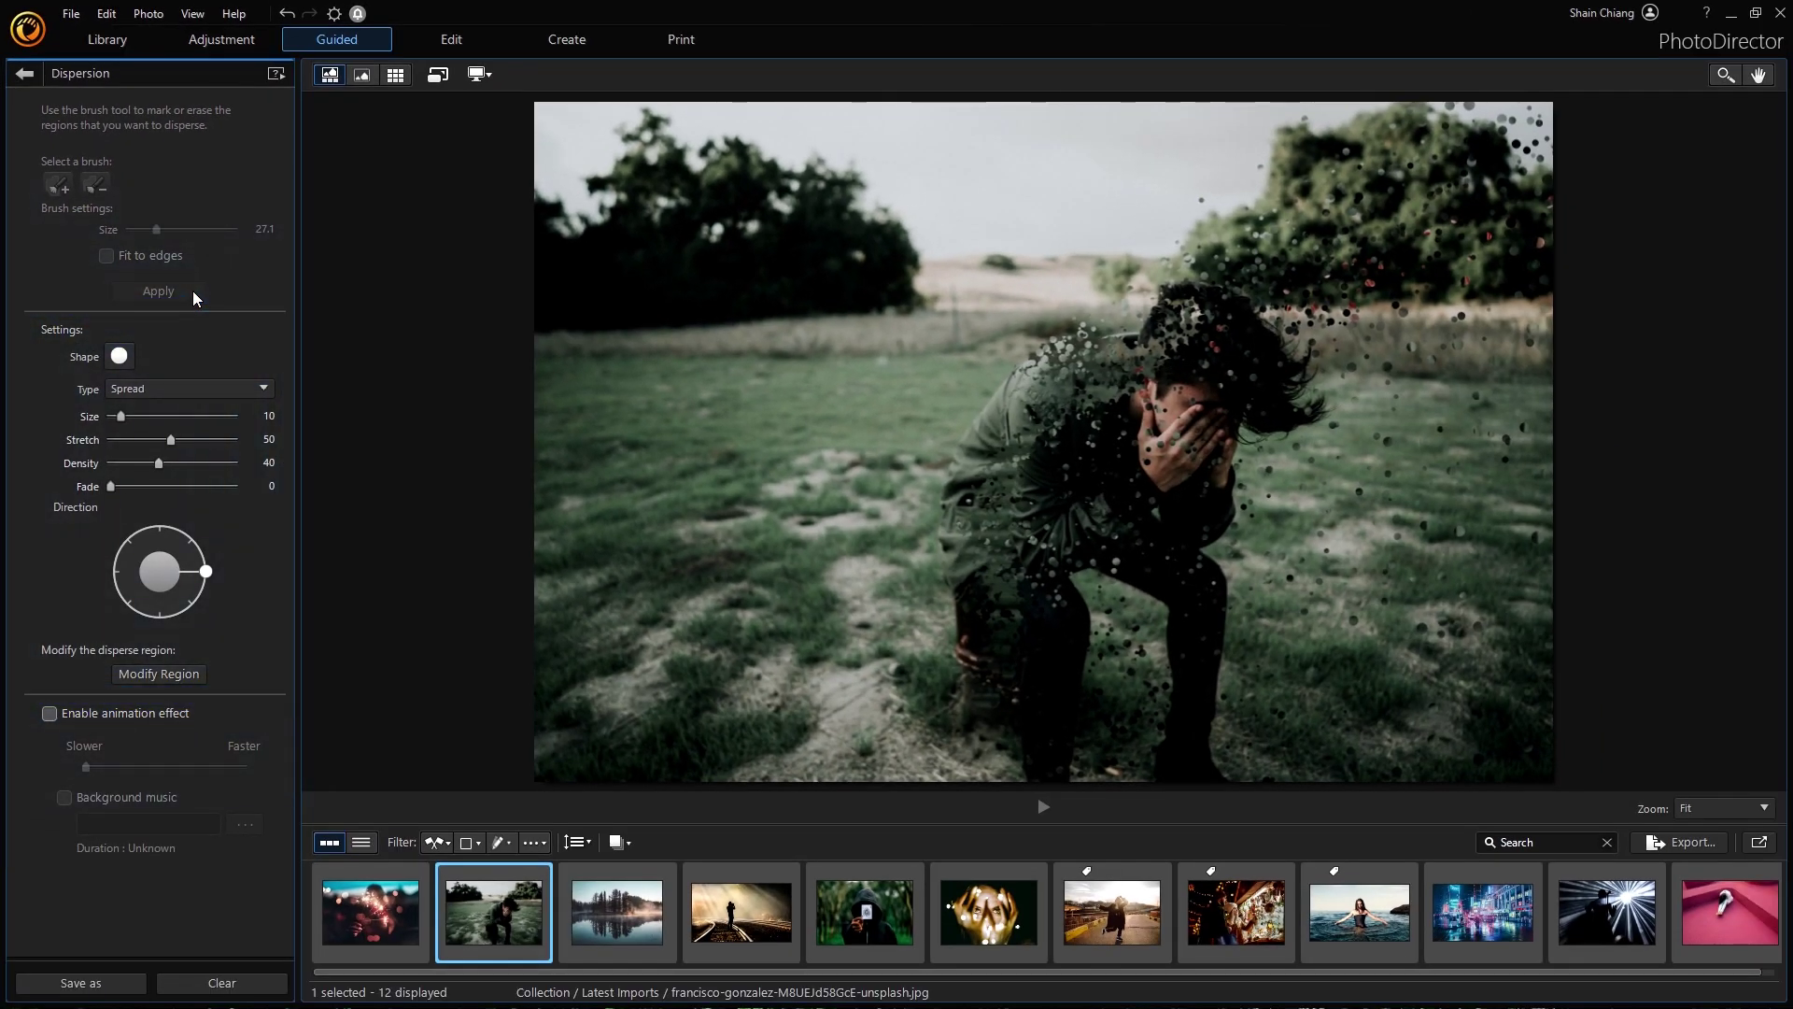
Step: Set diamond particles of type Straight flying up-left, and reapply the revised disperse region
click(119, 356)
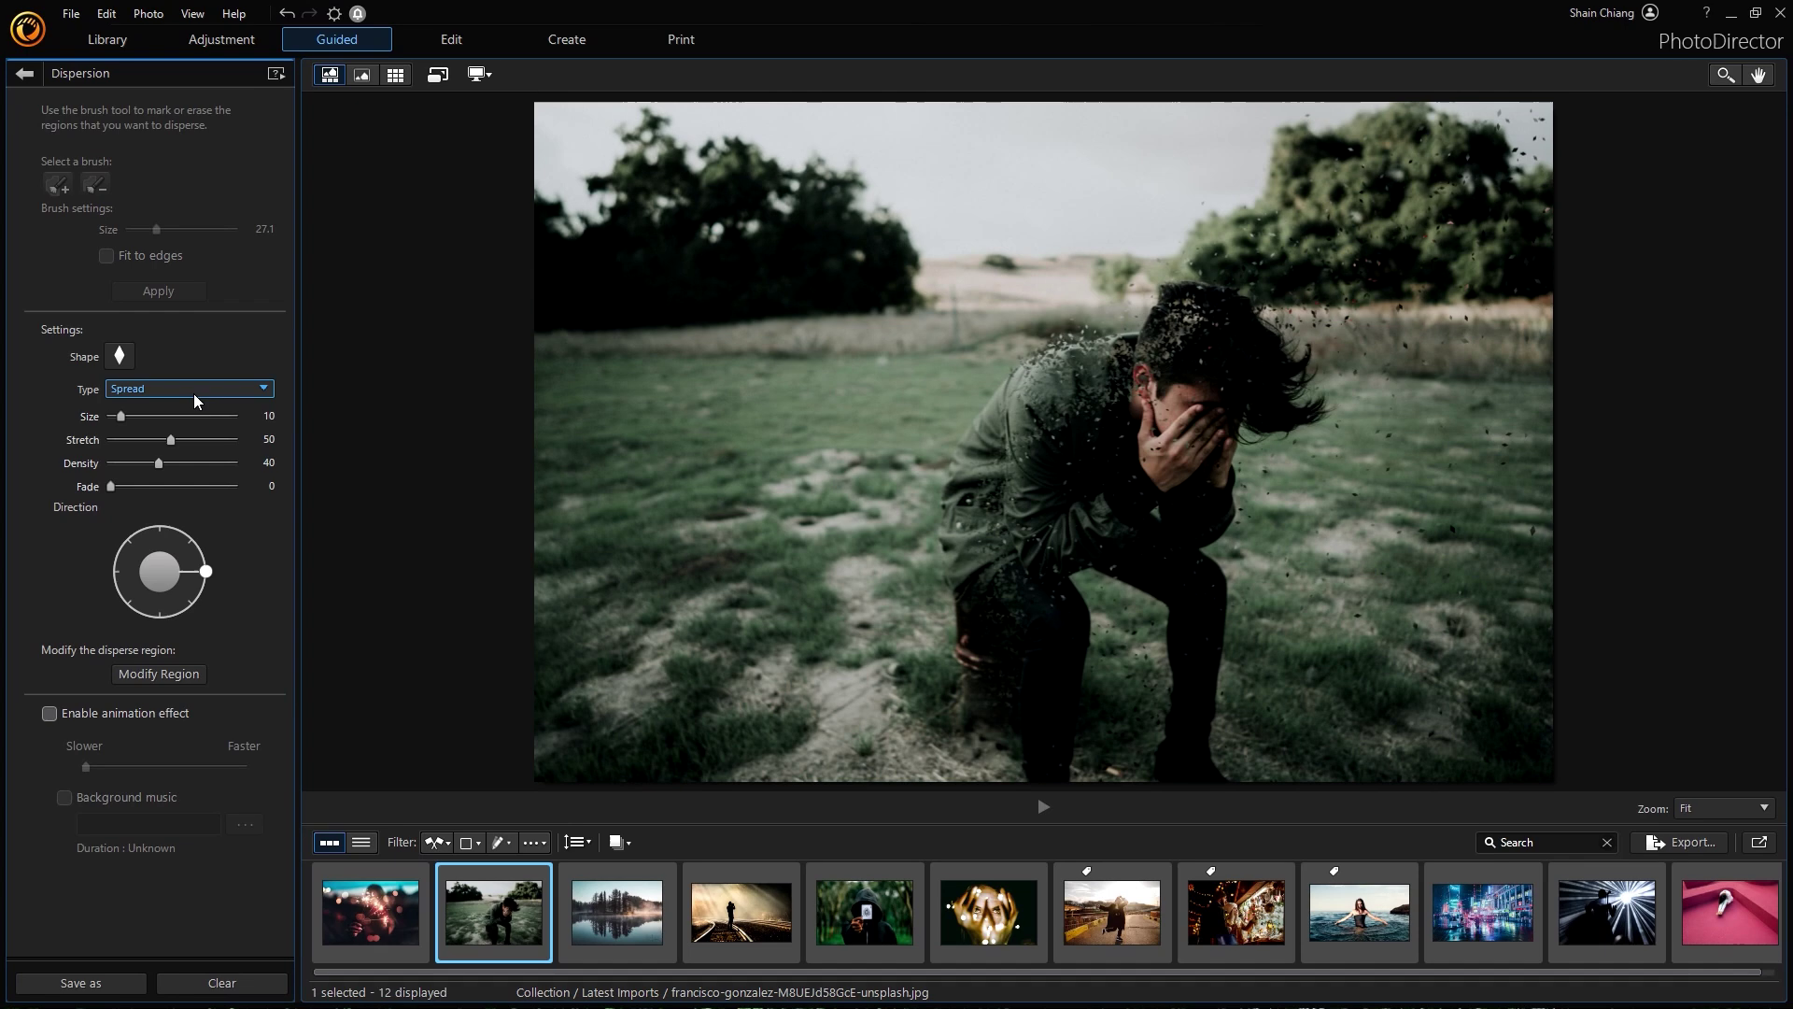
click(285, 331)
click(191, 439)
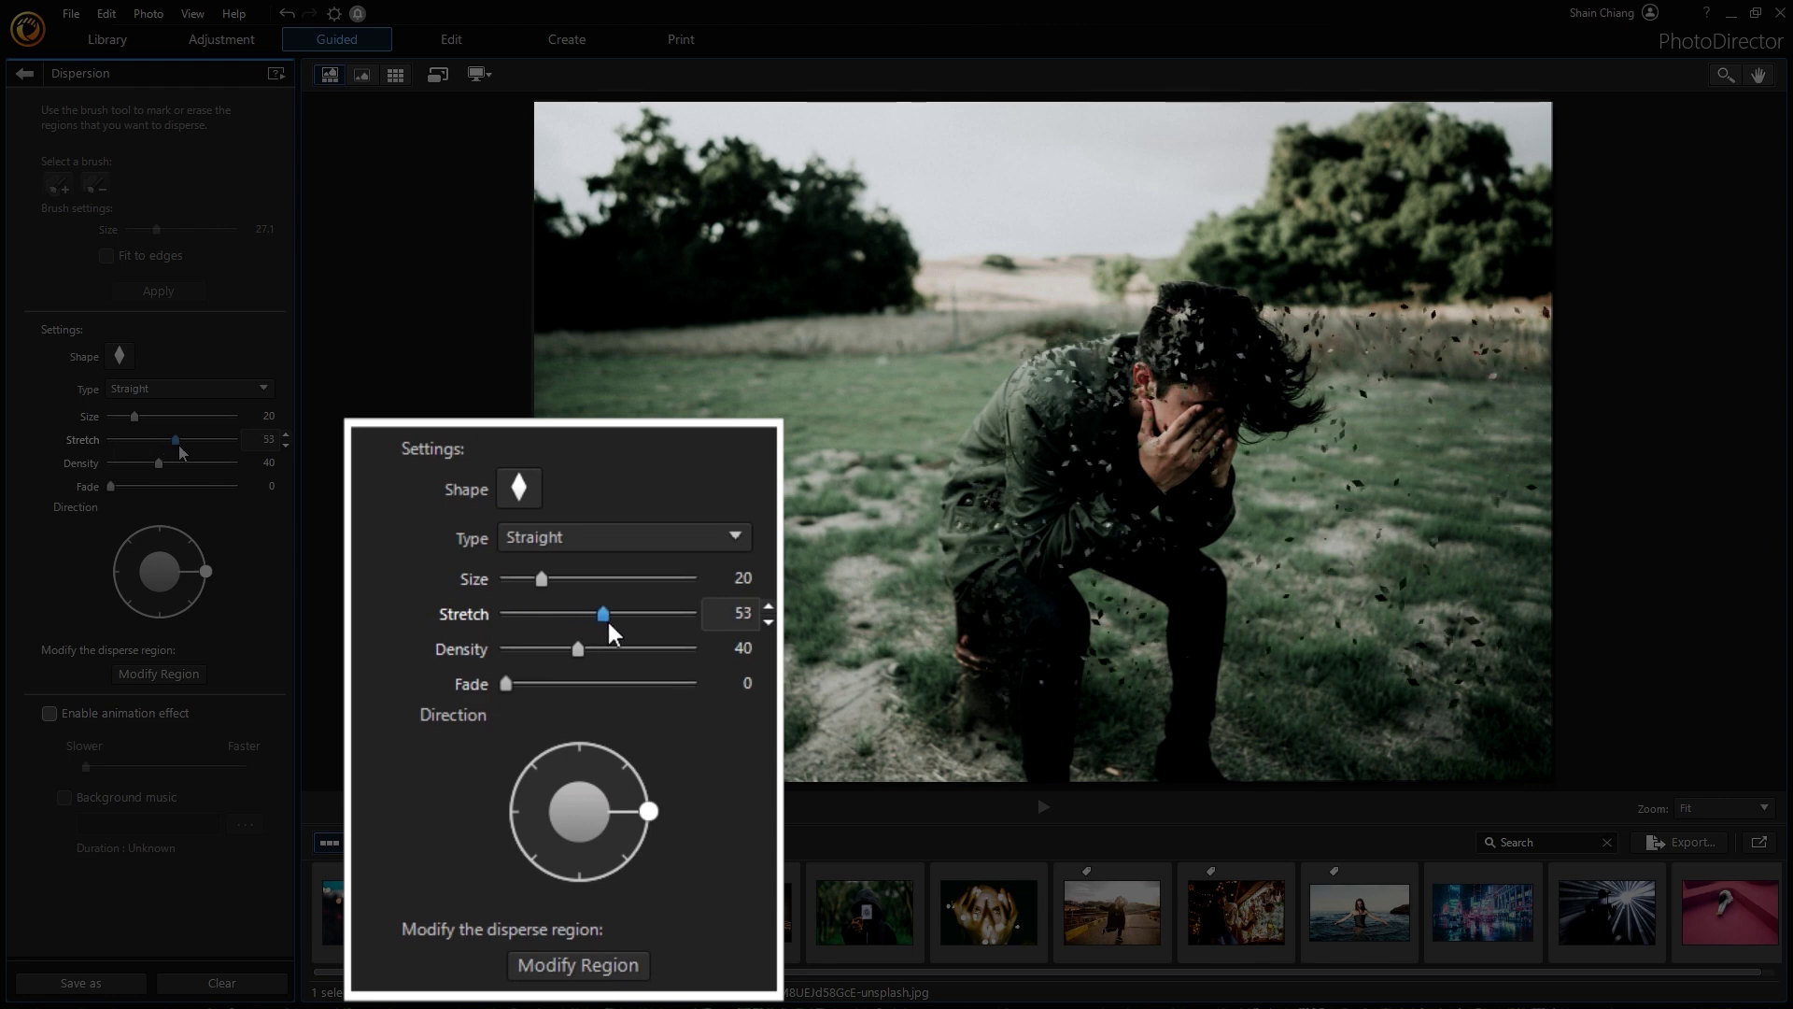
drag(188, 546, 129, 546)
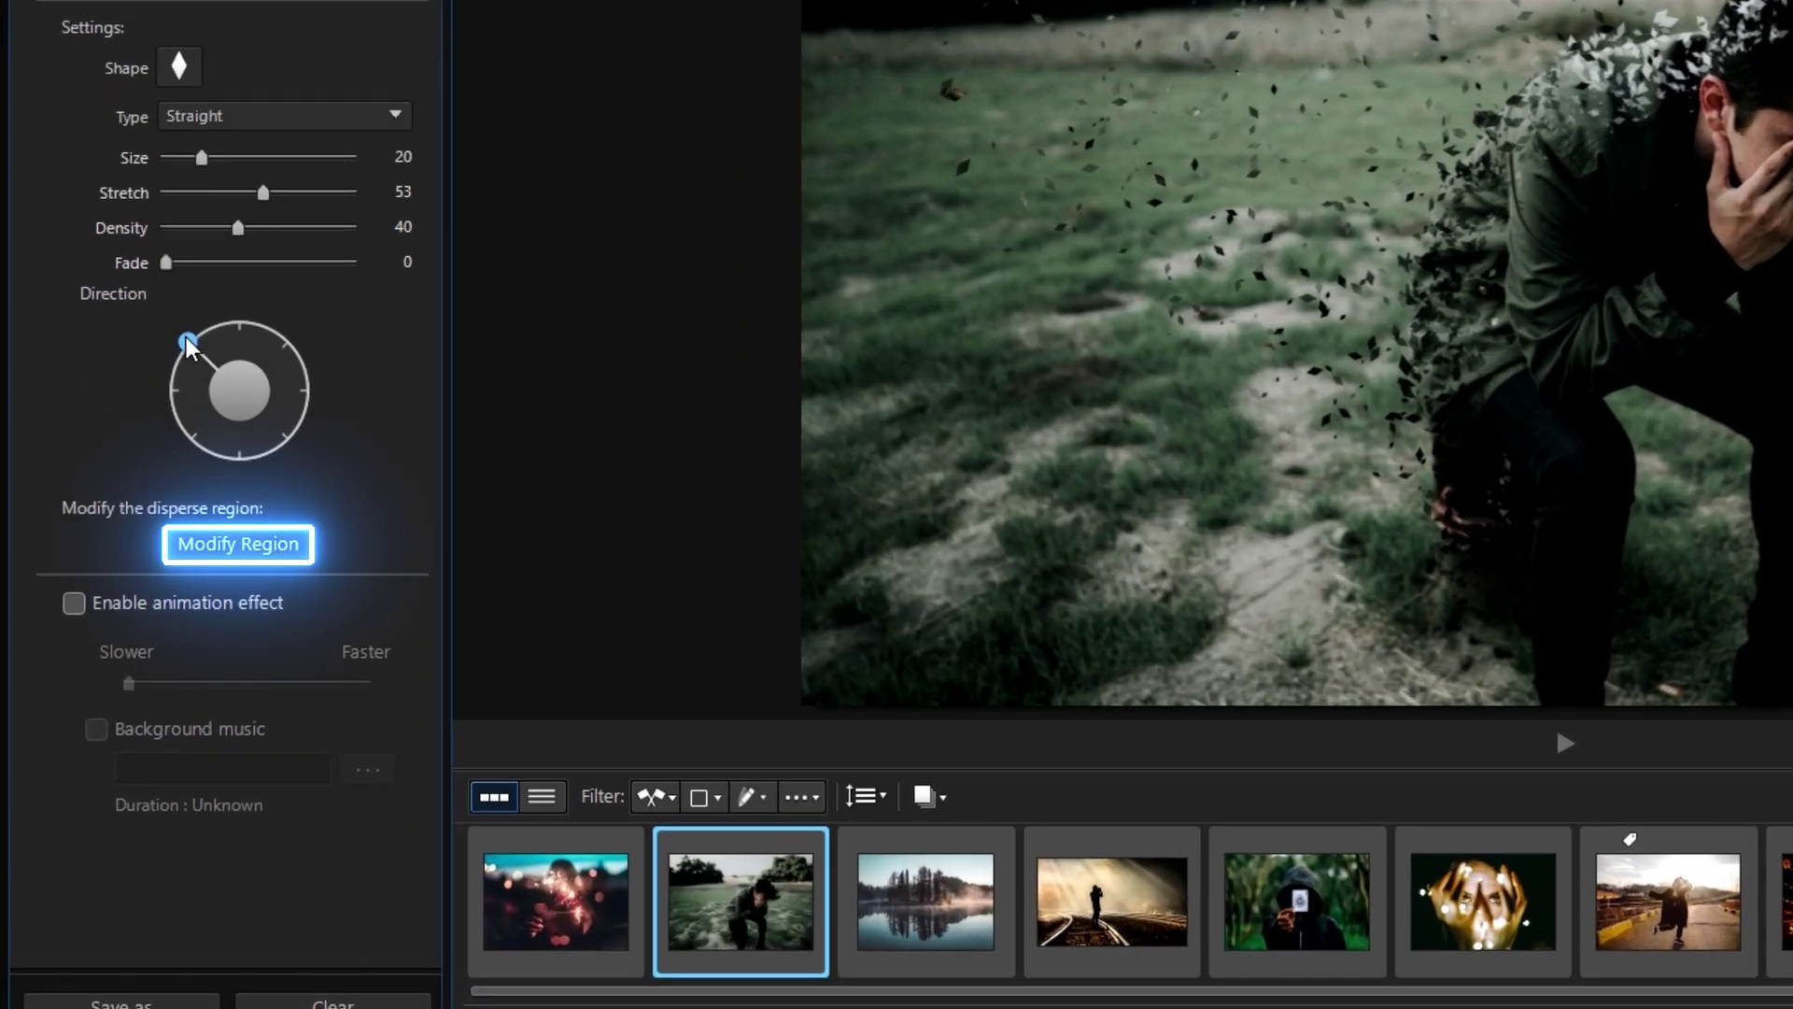
click(190, 534)
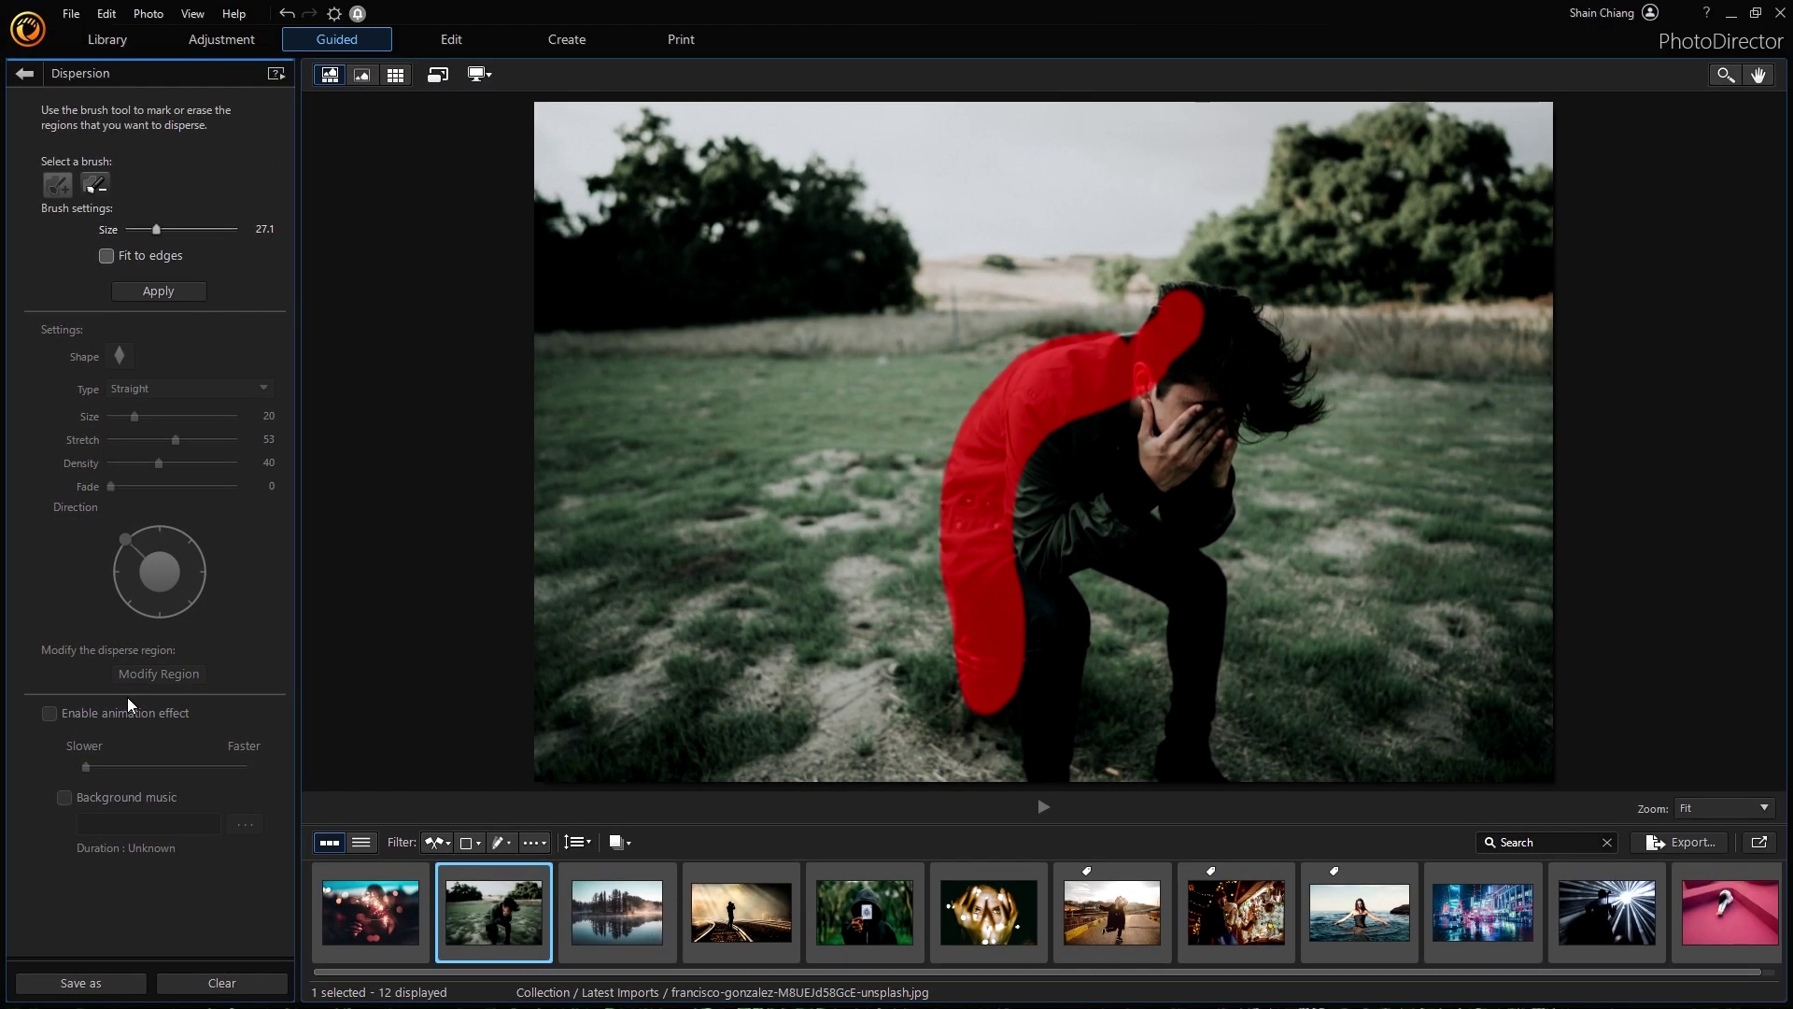
click(137, 300)
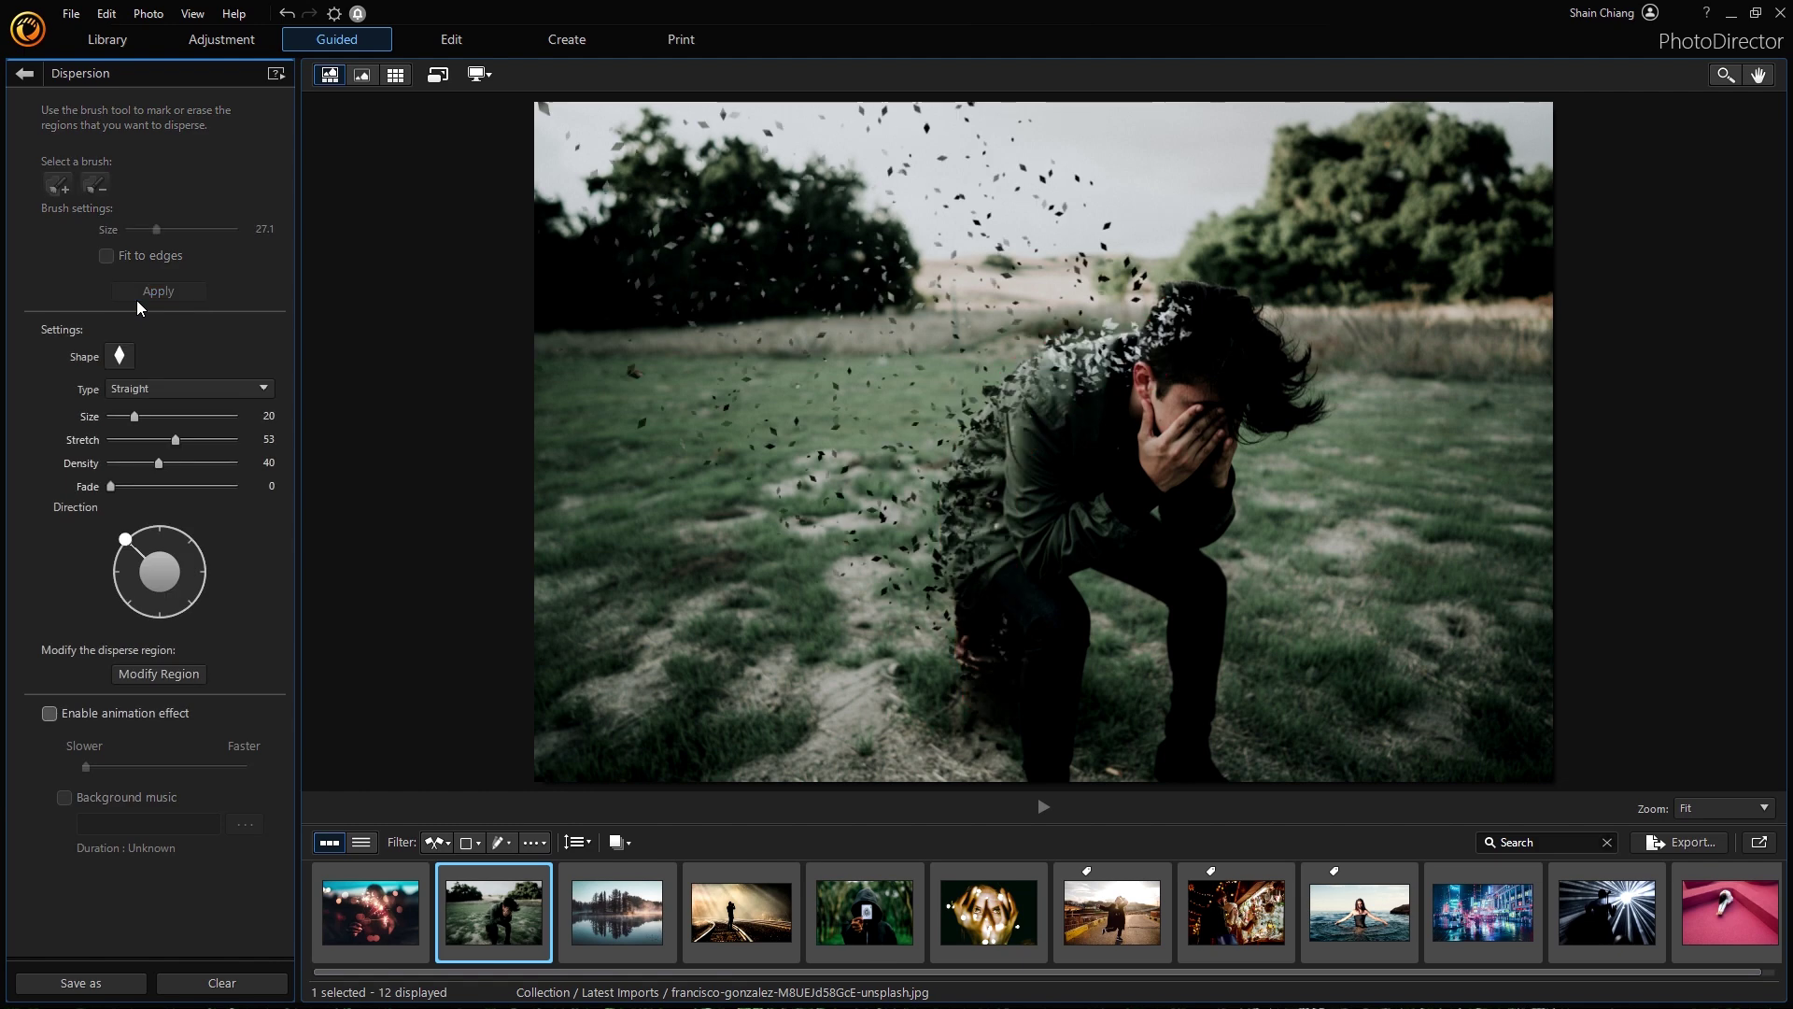
Step: Enable the dispersion animation and save the effect as a new video
click(50, 713)
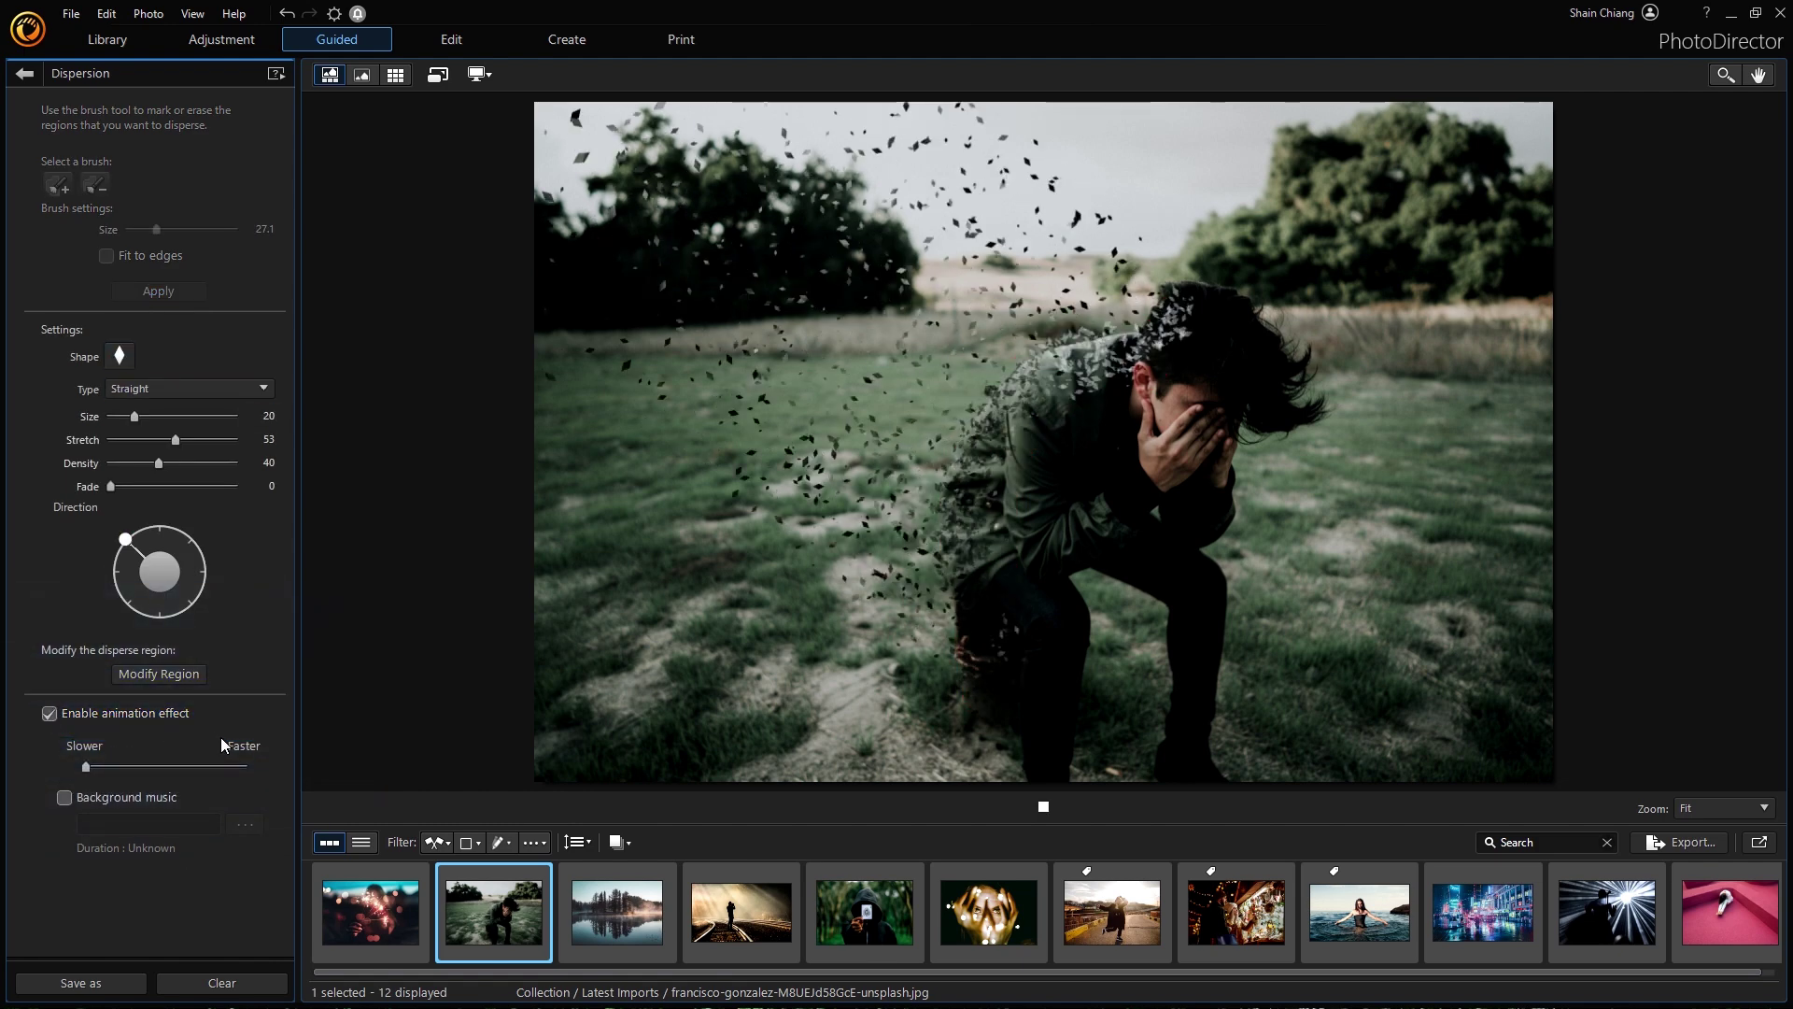
click(111, 985)
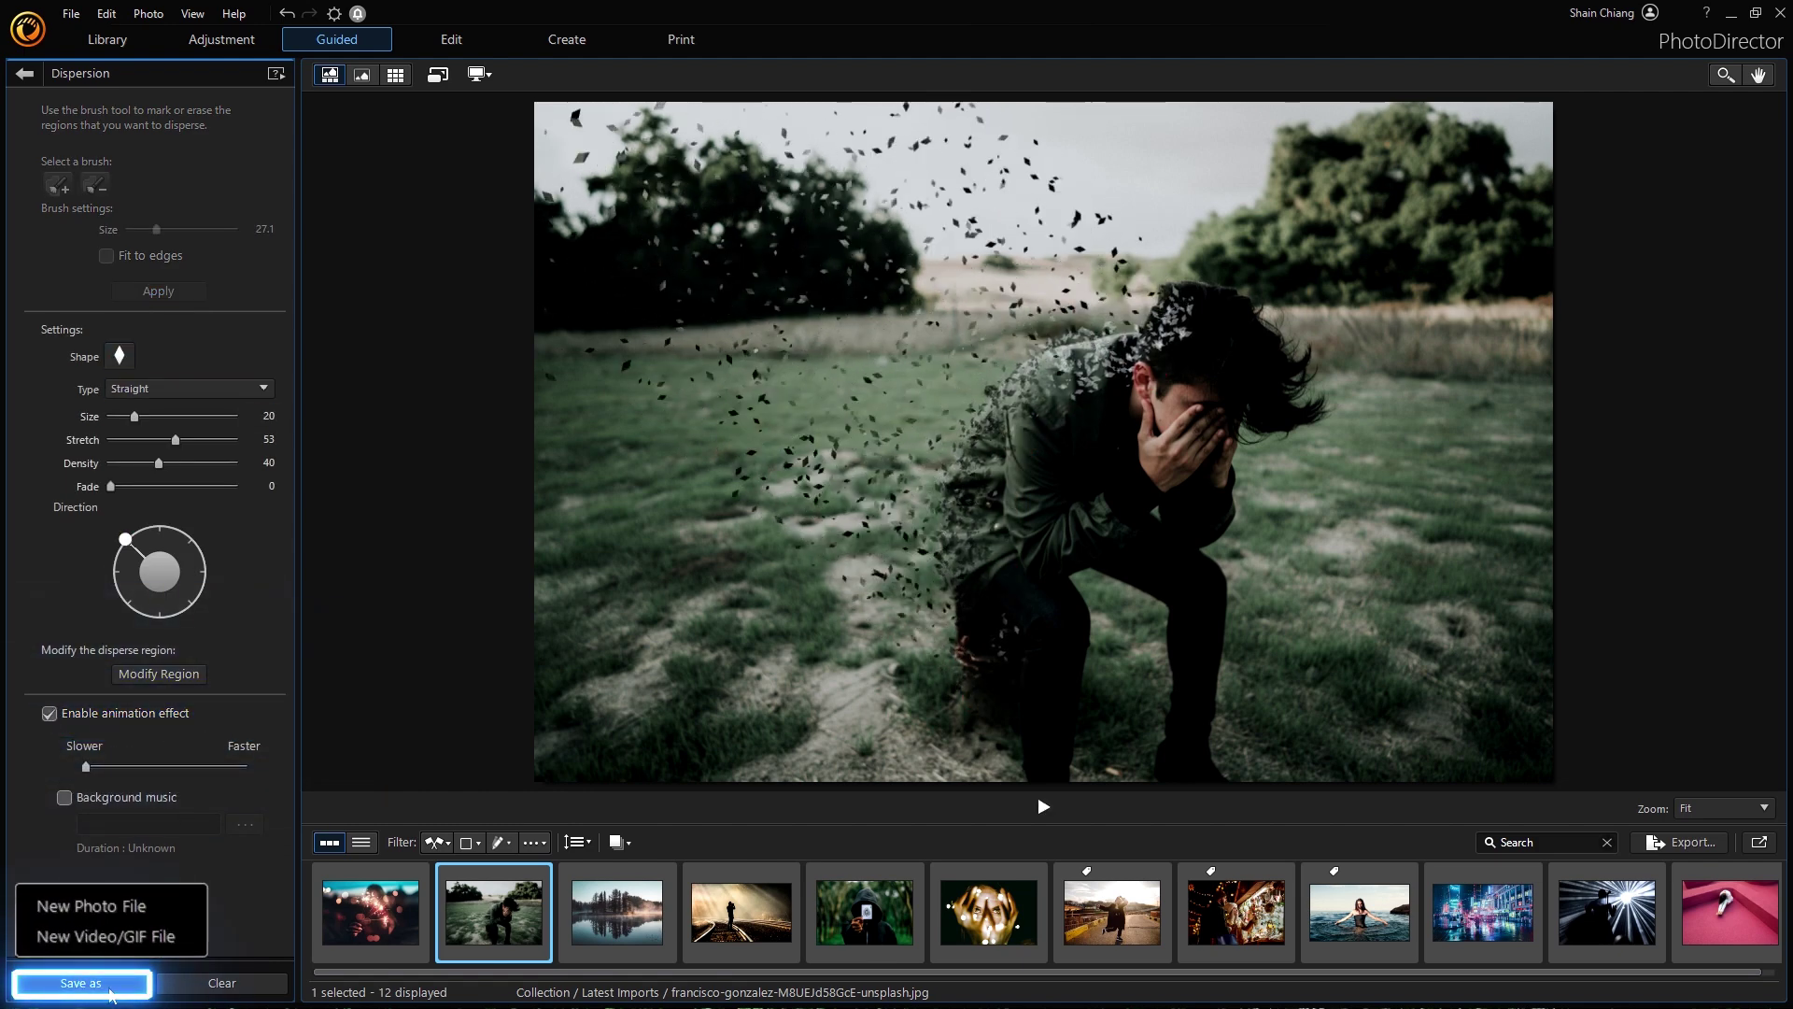
click(131, 954)
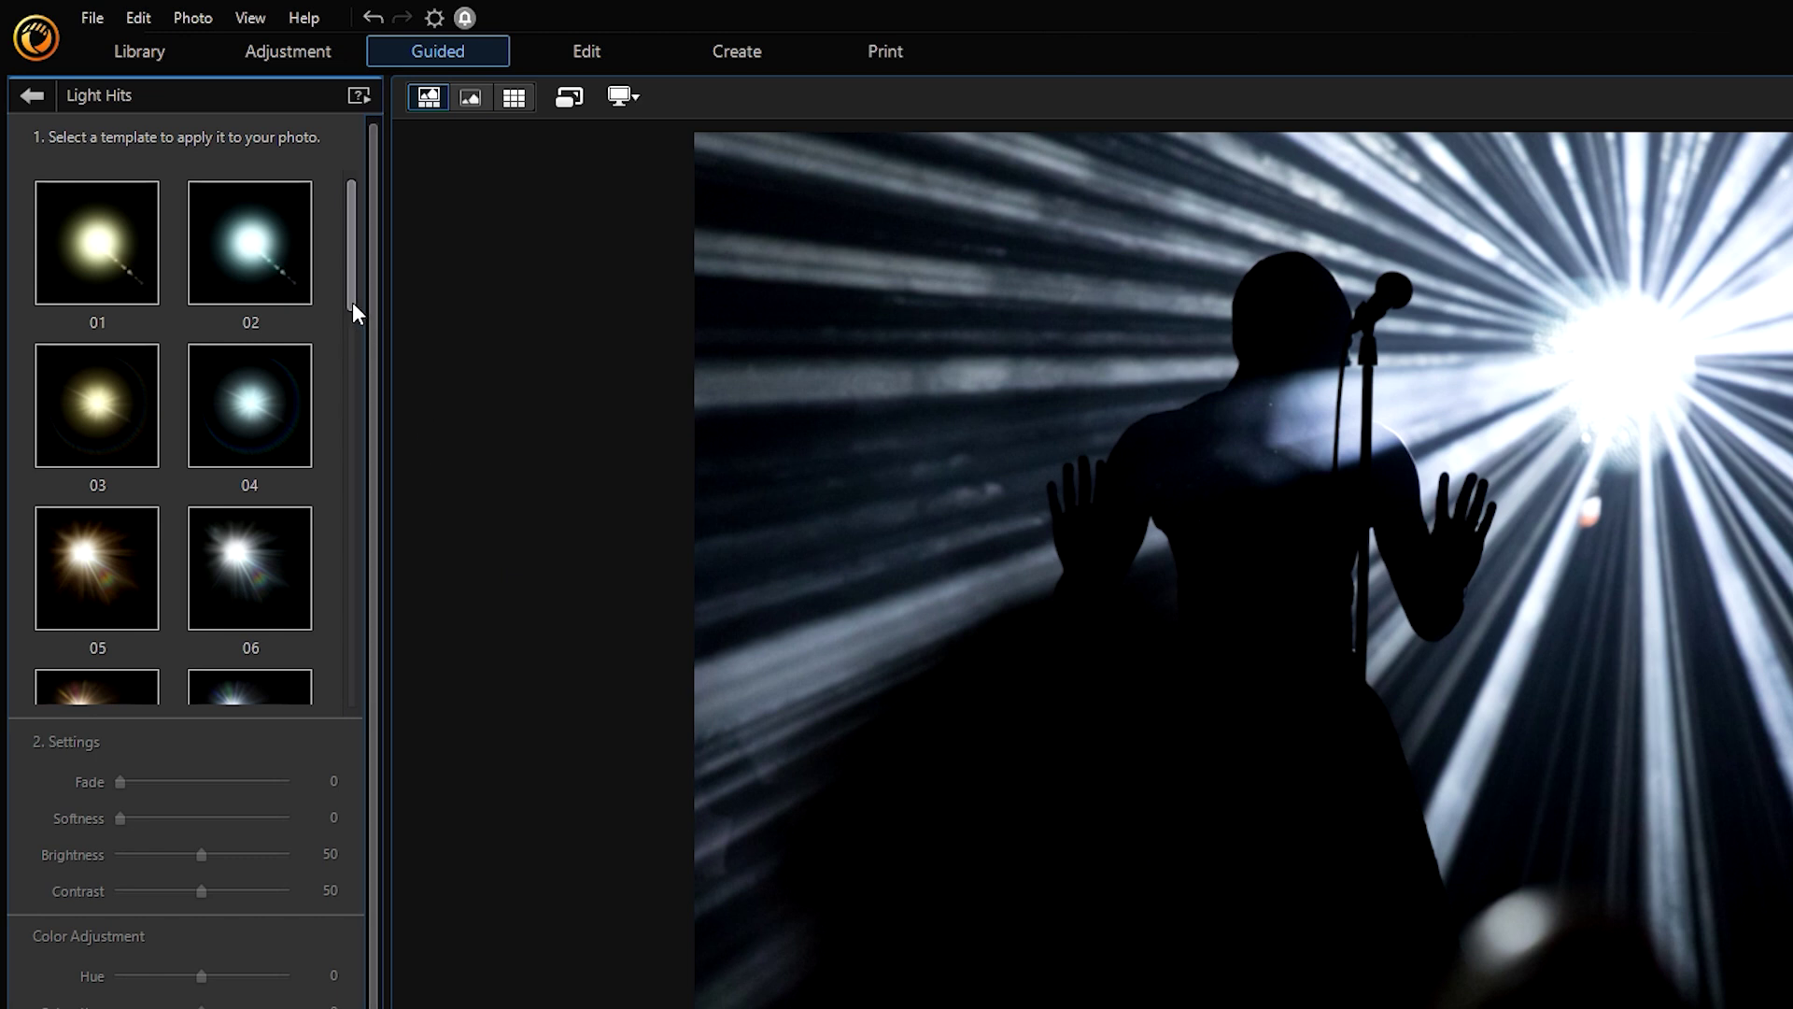
Step: Apply Light Hits template 21 to the singer, then set Fade 7, Softness 7, Brightness 46 and Hue 10
drag(351, 301, 350, 637)
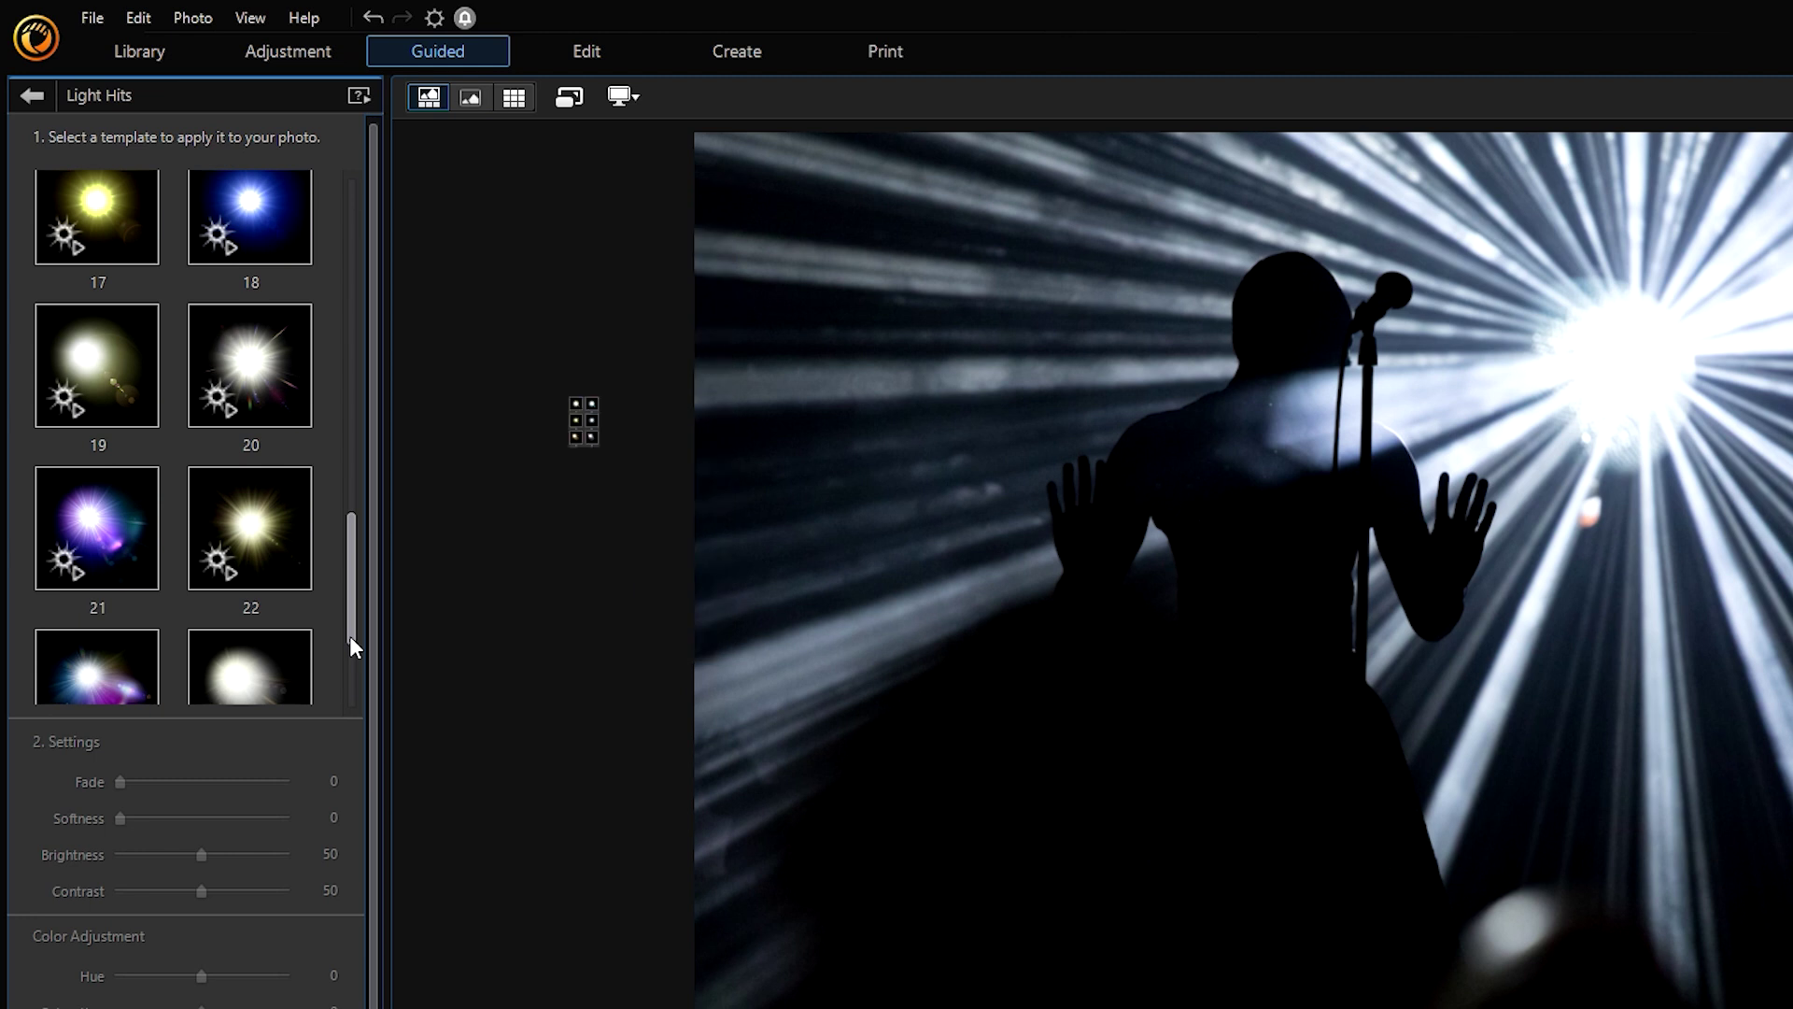
click(154, 562)
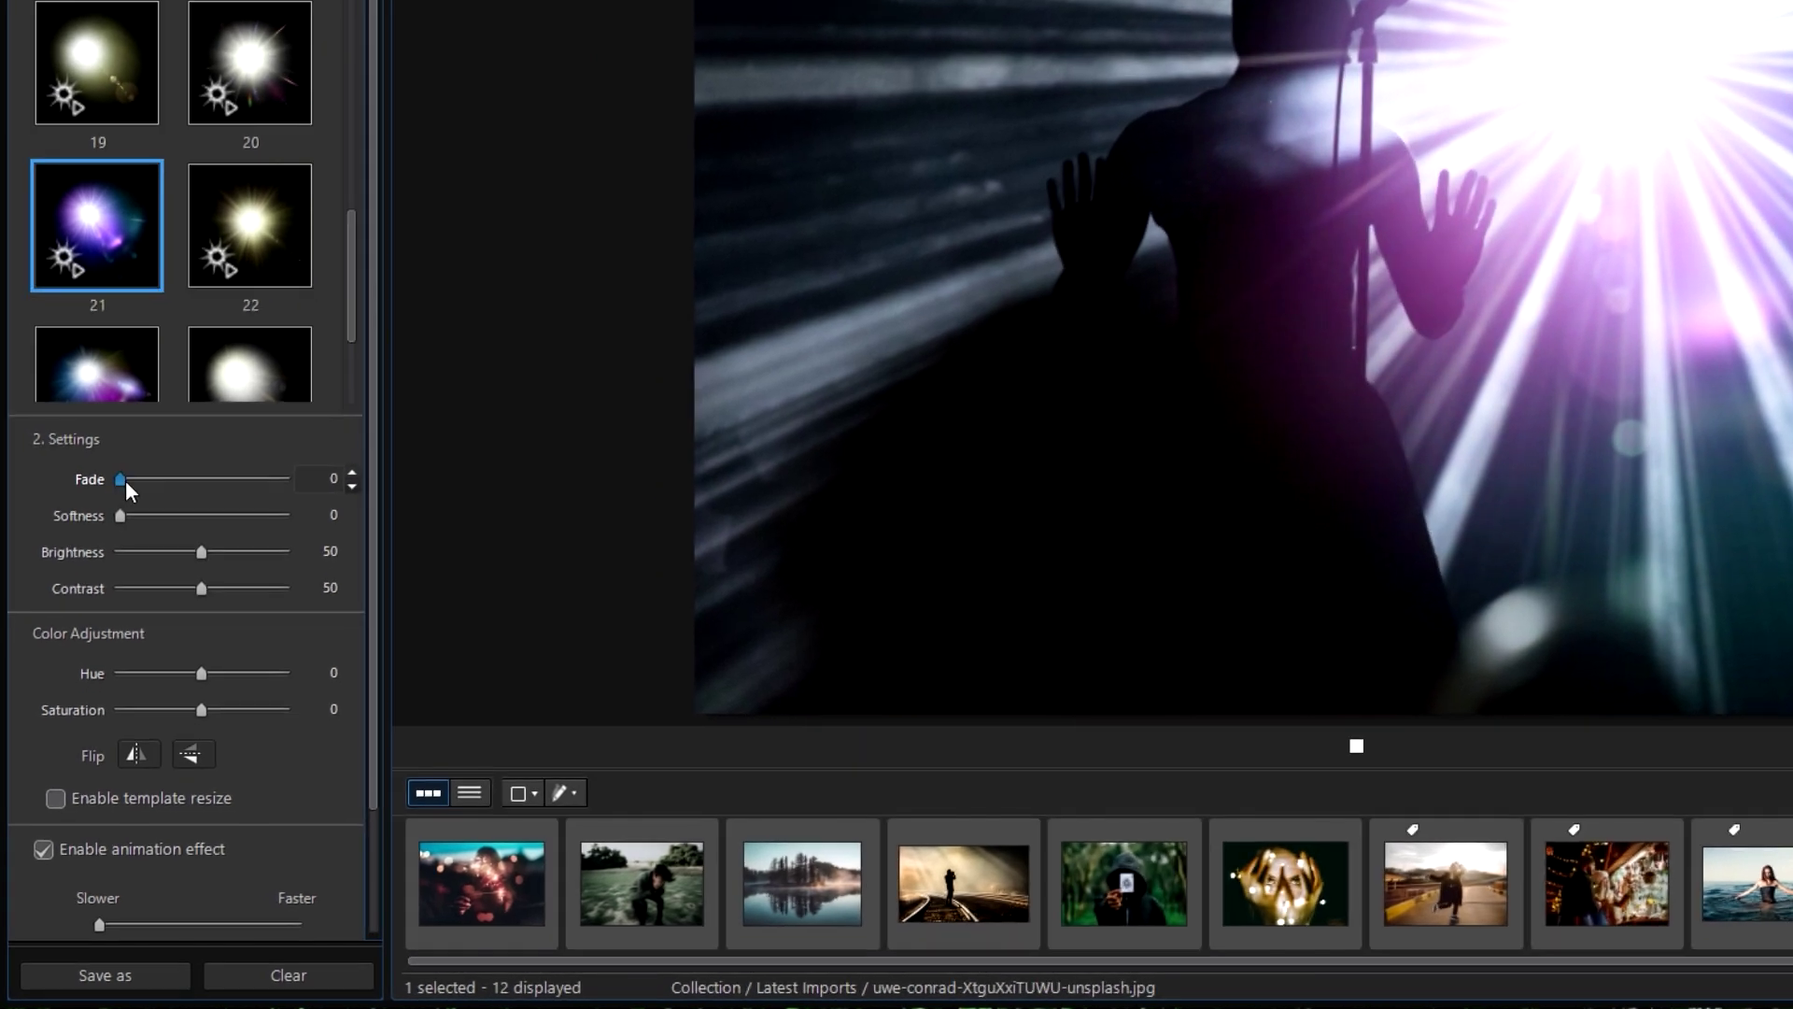
drag(97, 603, 104, 605)
drag(123, 514, 194, 552)
drag(200, 672, 206, 673)
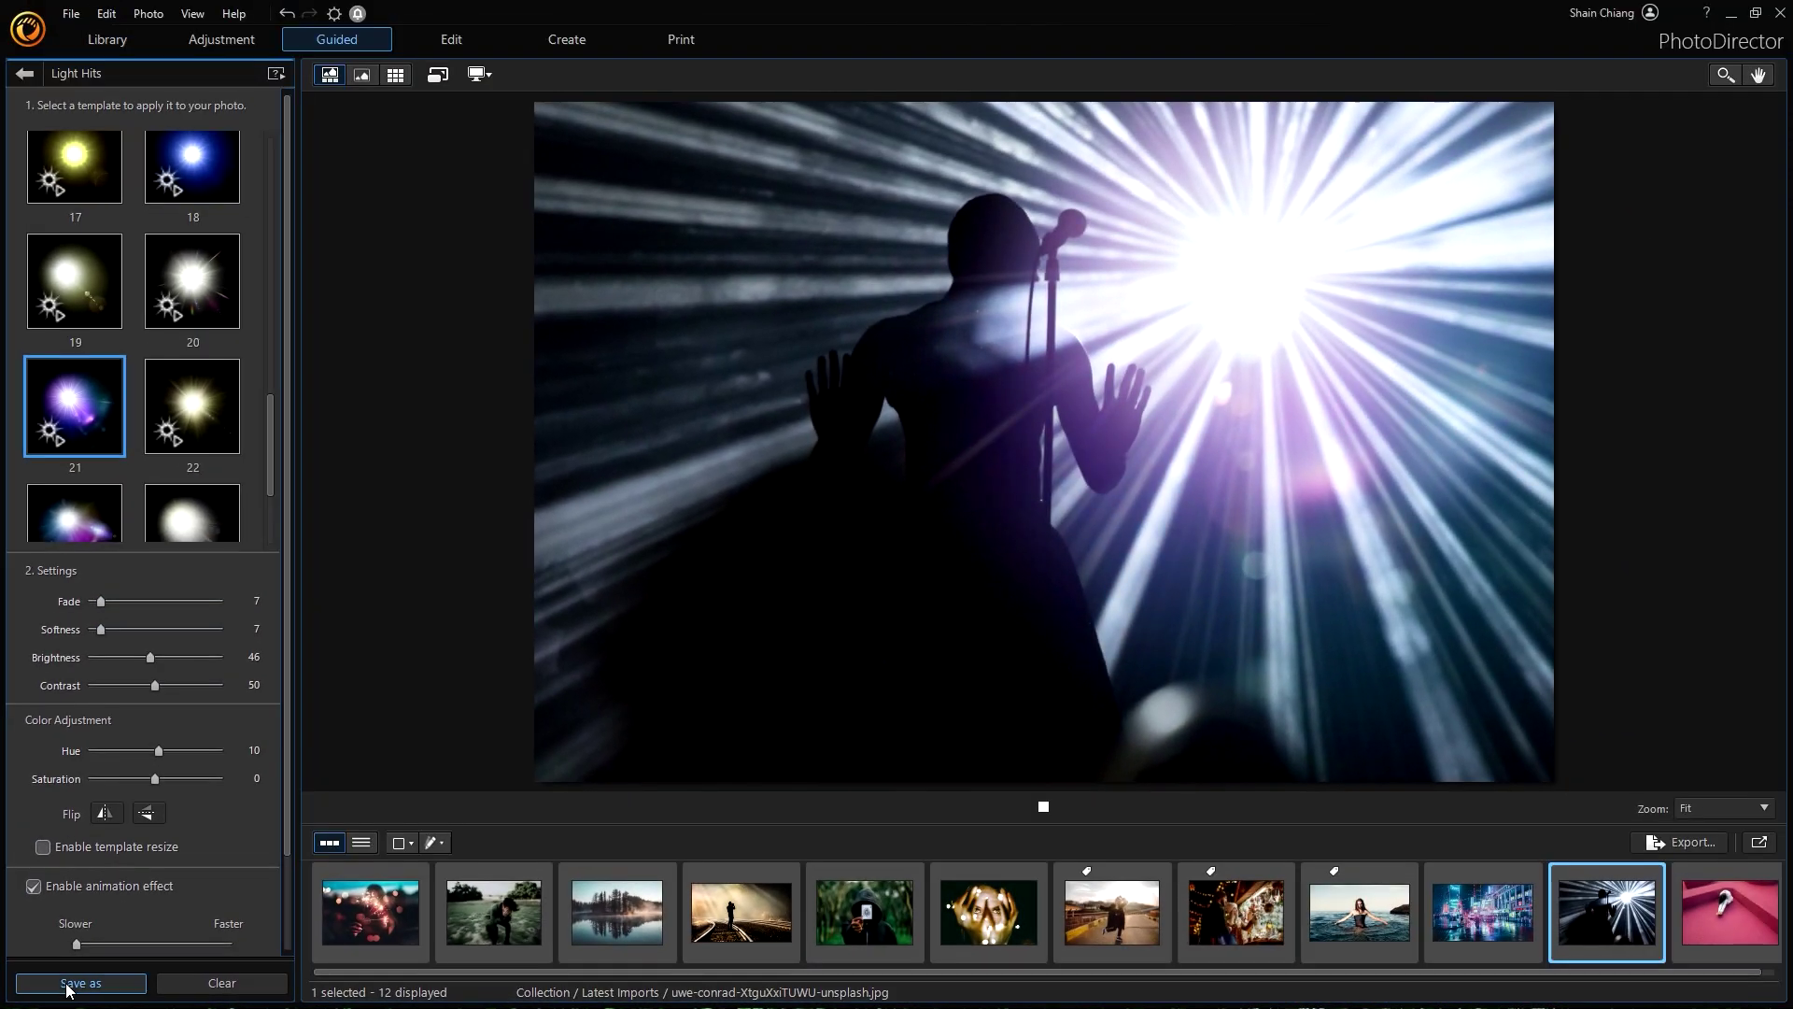